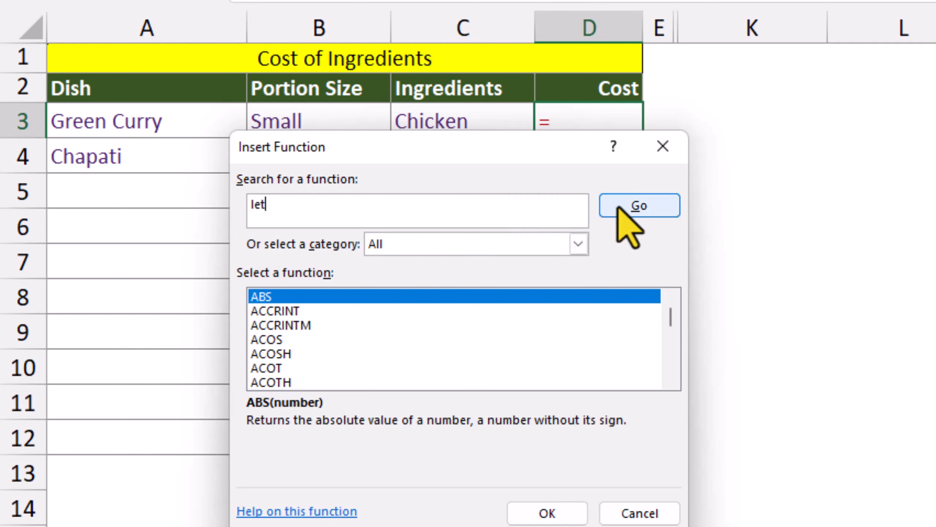
# - Insert the LET function in cell D3 and define its first name, PortionSize, with the value 1
pyautogui.click(620, 208)
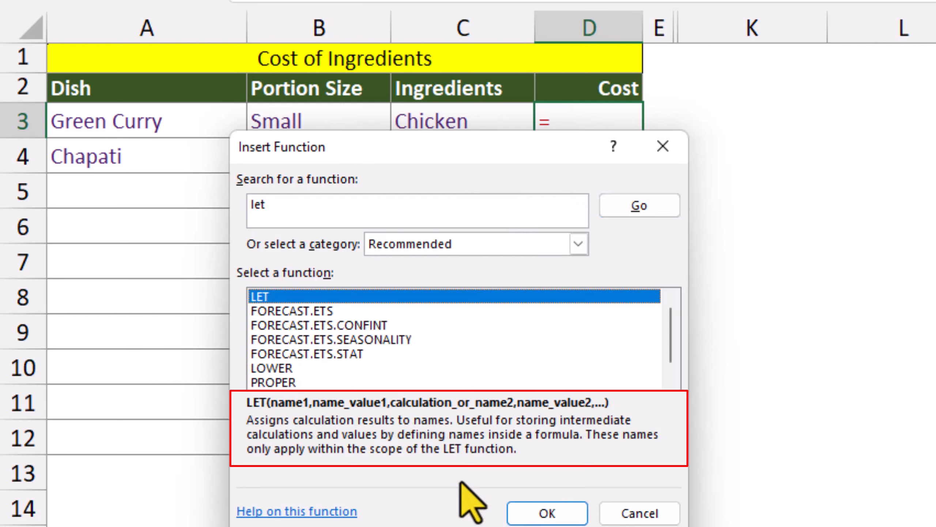
pyautogui.click(532, 513)
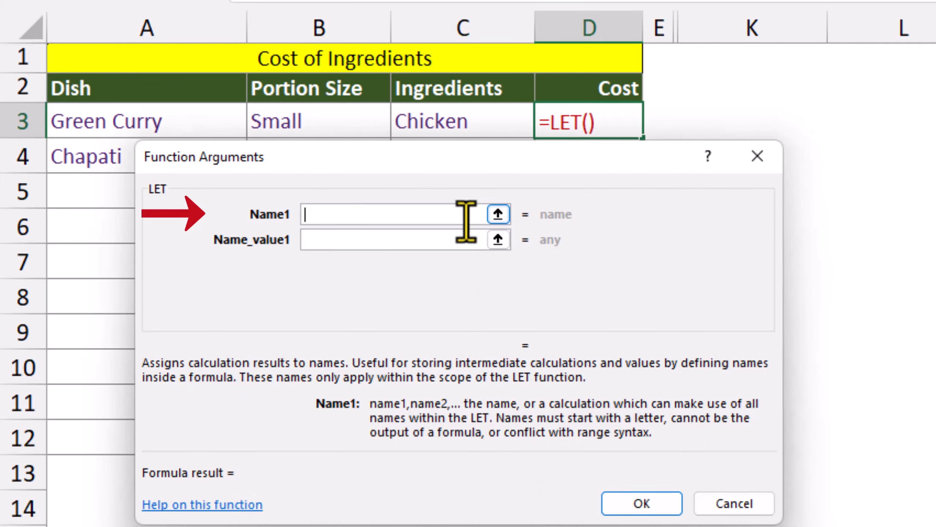
pyautogui.write('Portio')
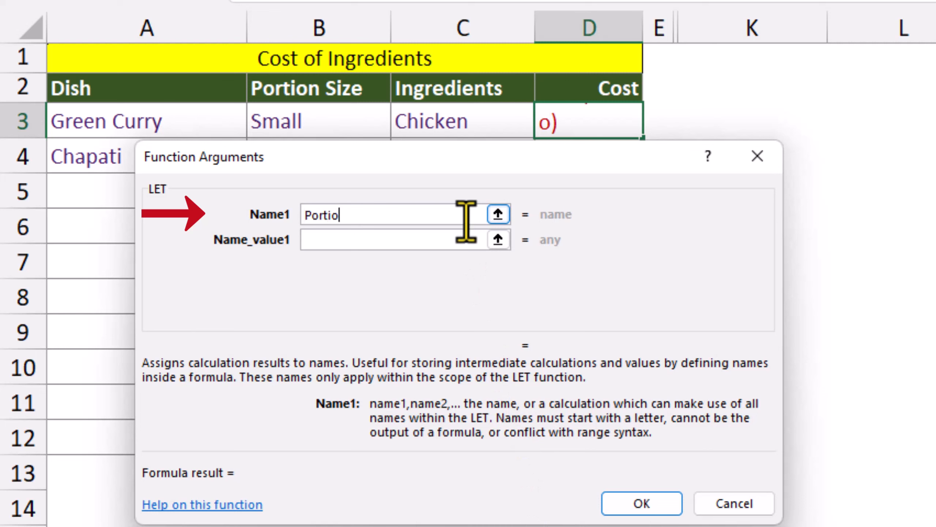
pyautogui.write('nSize')
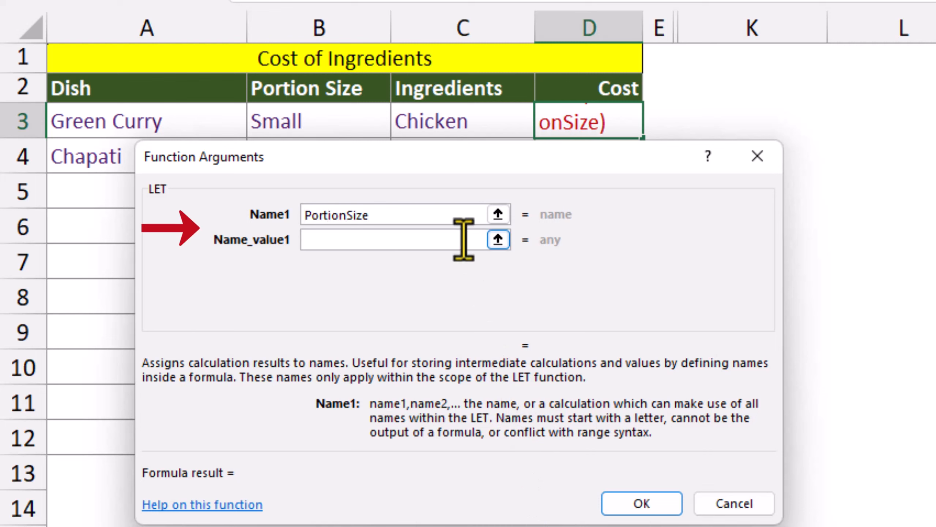
pyautogui.click(464, 239)
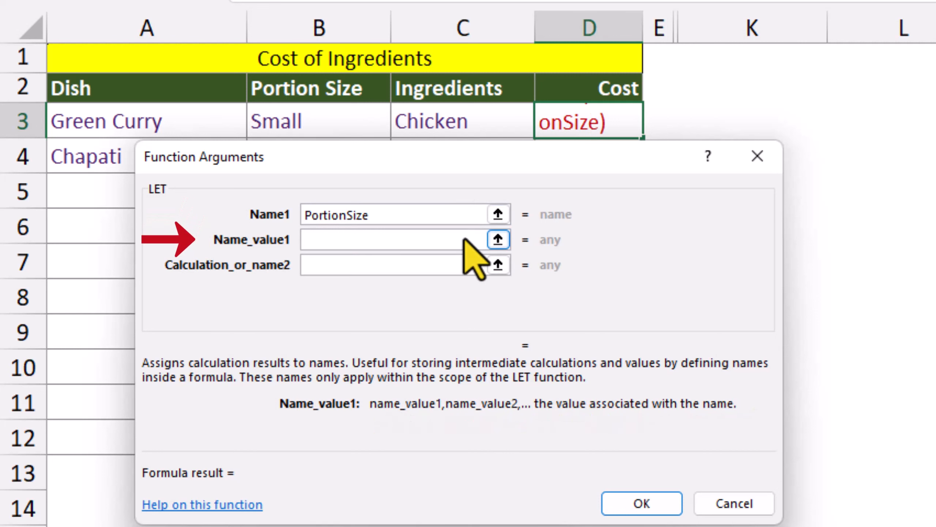
pyautogui.write('1')
# - Define the LET function's second name, IngredientPrice, with the value 2.50
pyautogui.click(463, 263)
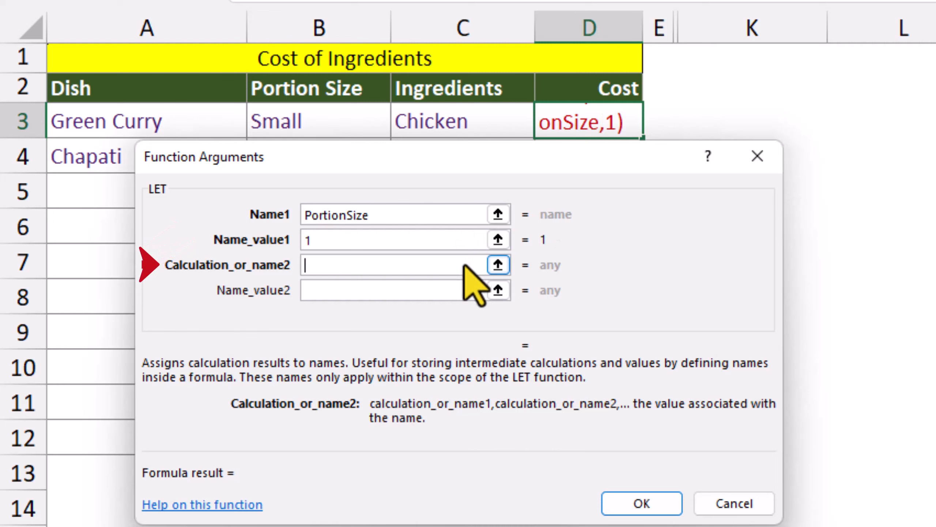
pyautogui.write('Ingredi')
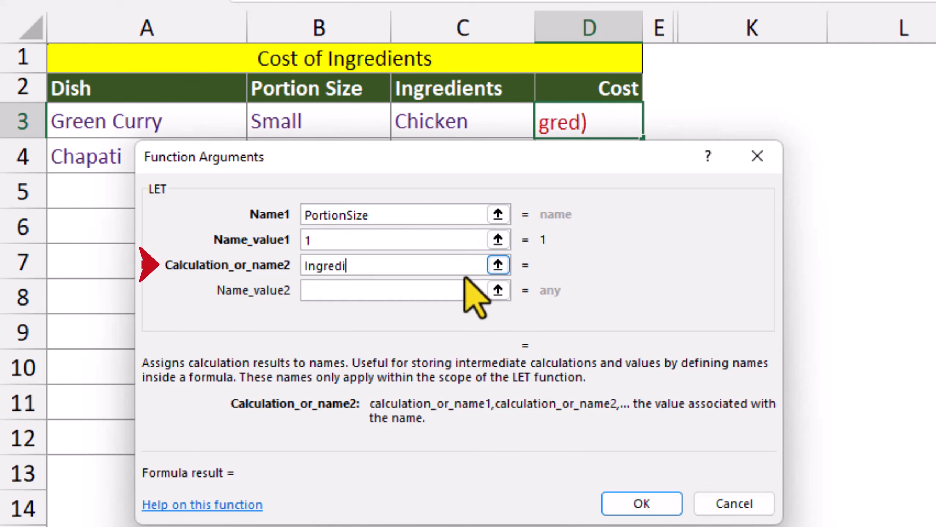
pyautogui.write('entPrice')
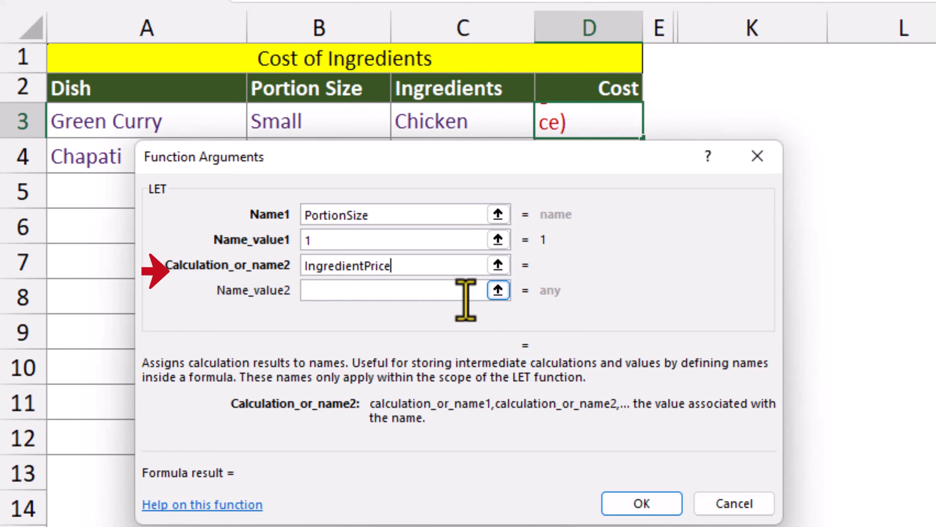
pyautogui.click(465, 292)
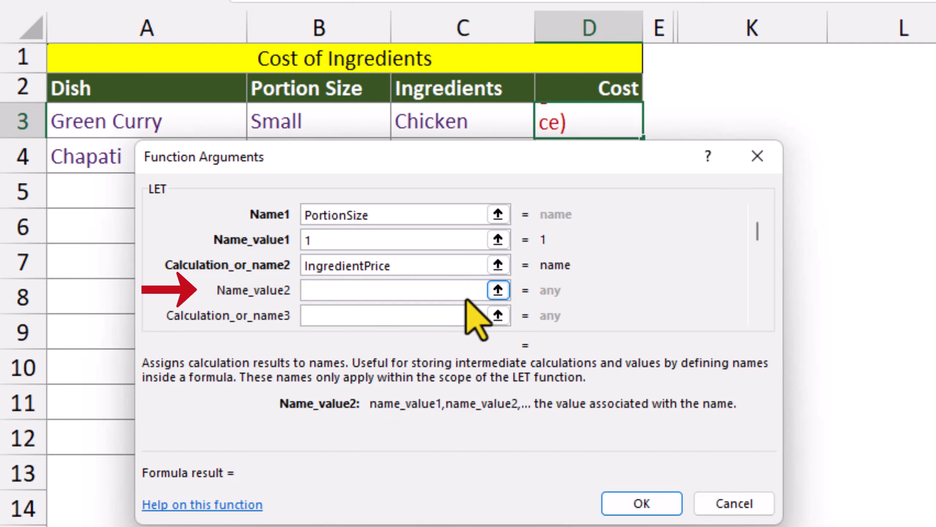
pyautogui.write('2.50')
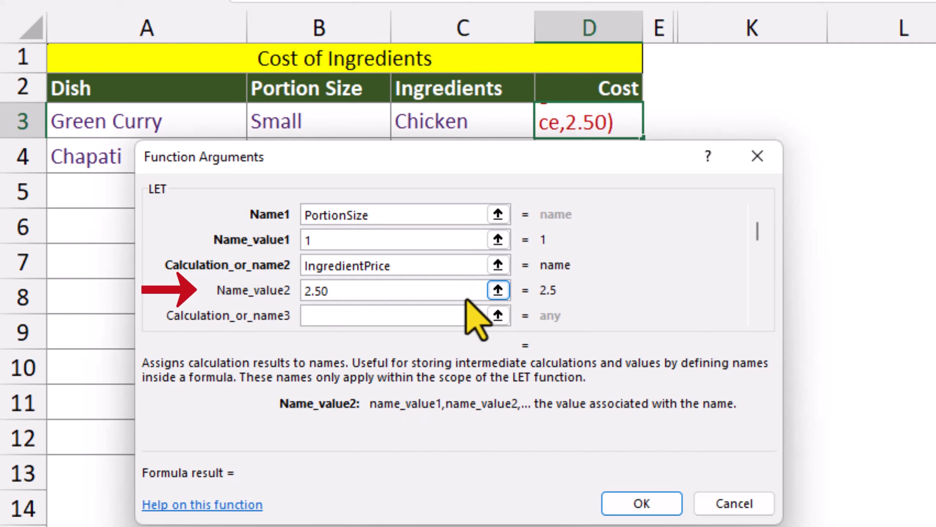
# - Set the LET function's calculation to PortionSize * IngredientPrice and enter the formula in D3
pyautogui.click(479, 318)
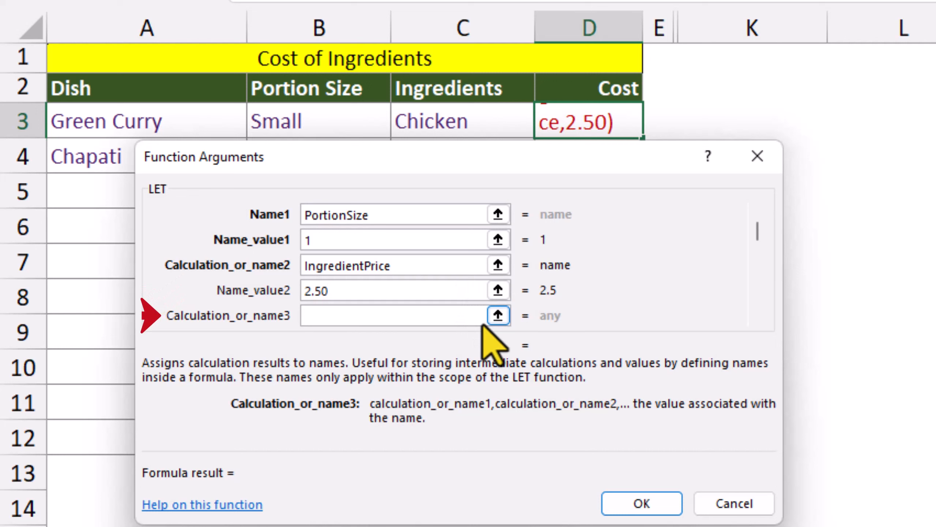
pyautogui.write('Portion')
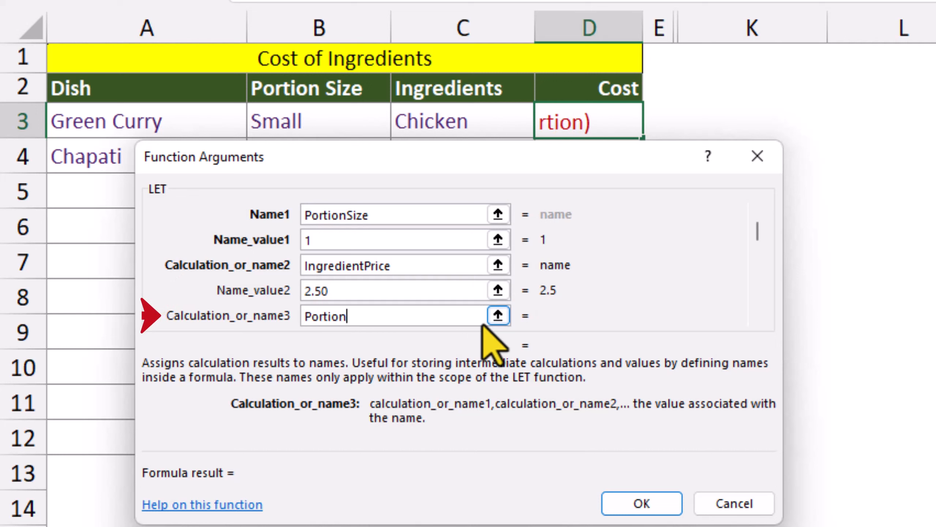
pyautogui.write('Size')
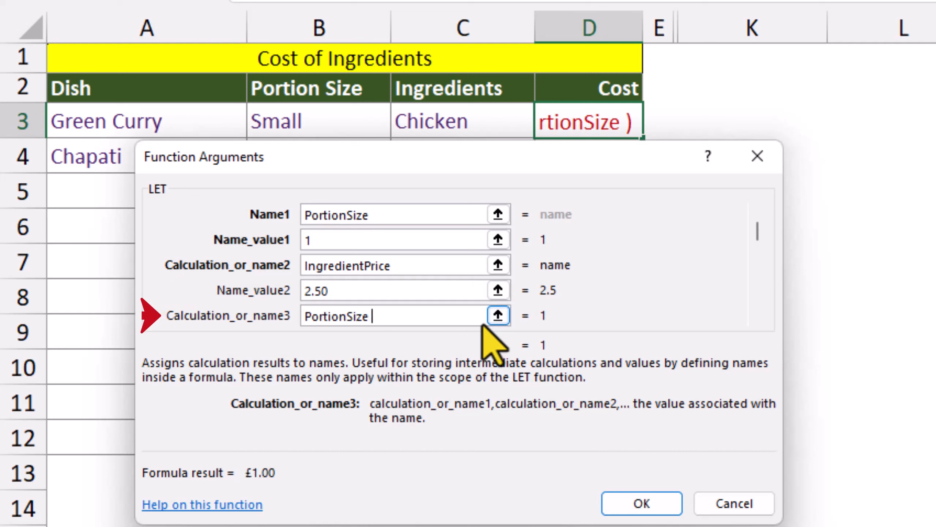
pyautogui.write(' * Ing')
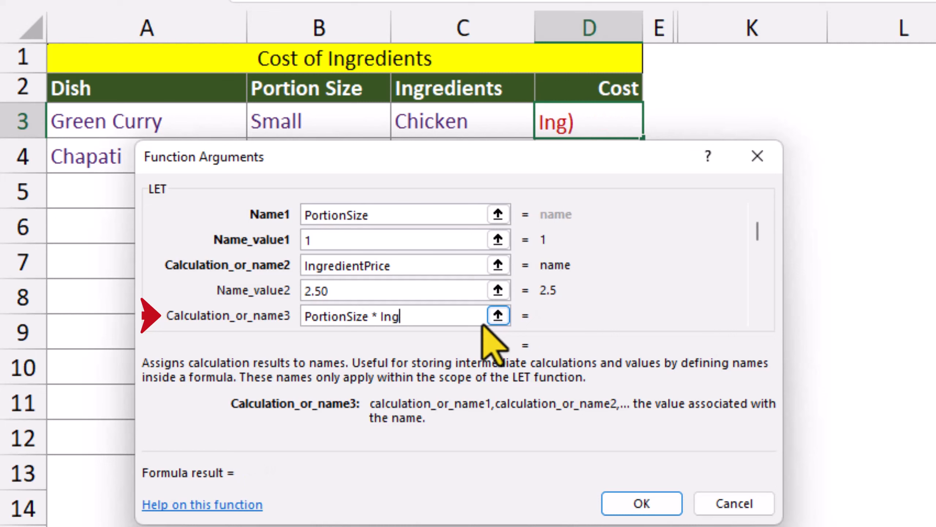
pyautogui.write('redientPrice')
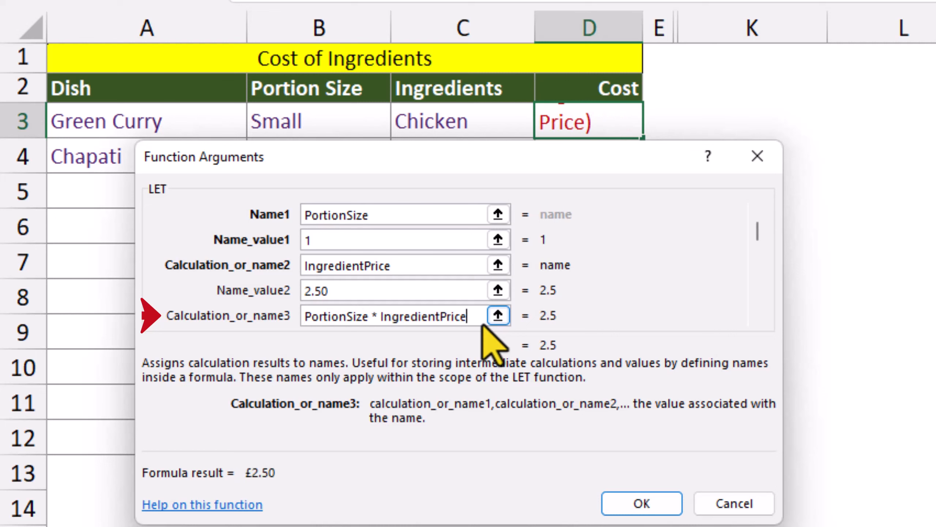
pyautogui.click(623, 504)
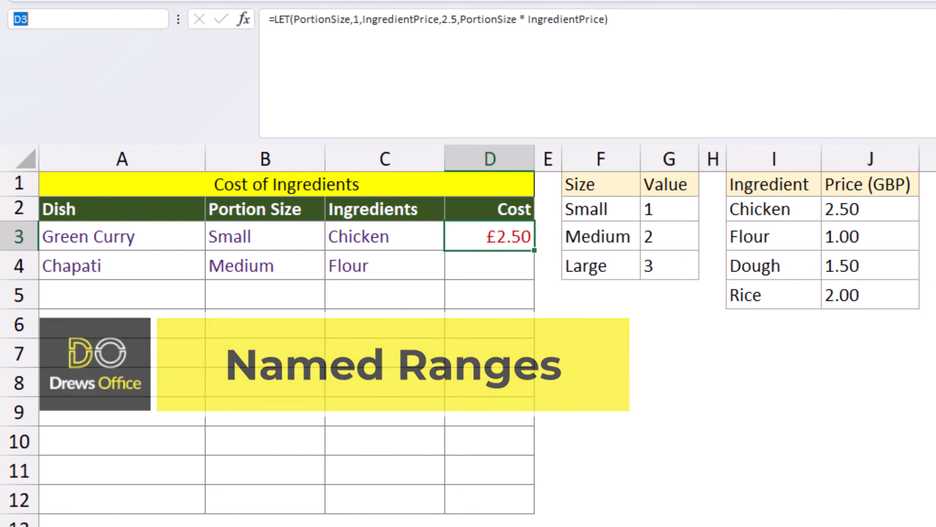
# - Name the size table's data range F2:G4 as Rng_PortionSize
pyautogui.moveTo(589, 208); pyautogui.dragTo(660, 265)
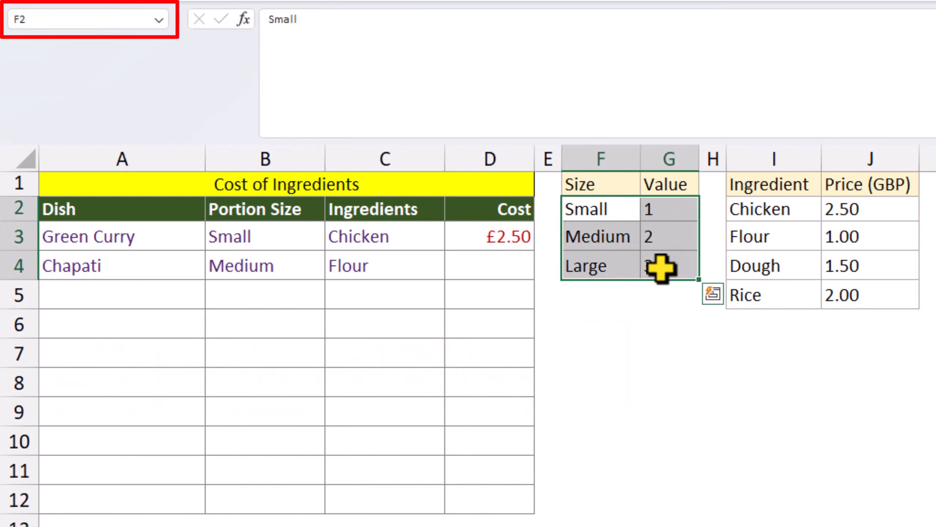
pyautogui.click(123, 23)
pyautogui.write('Rng')
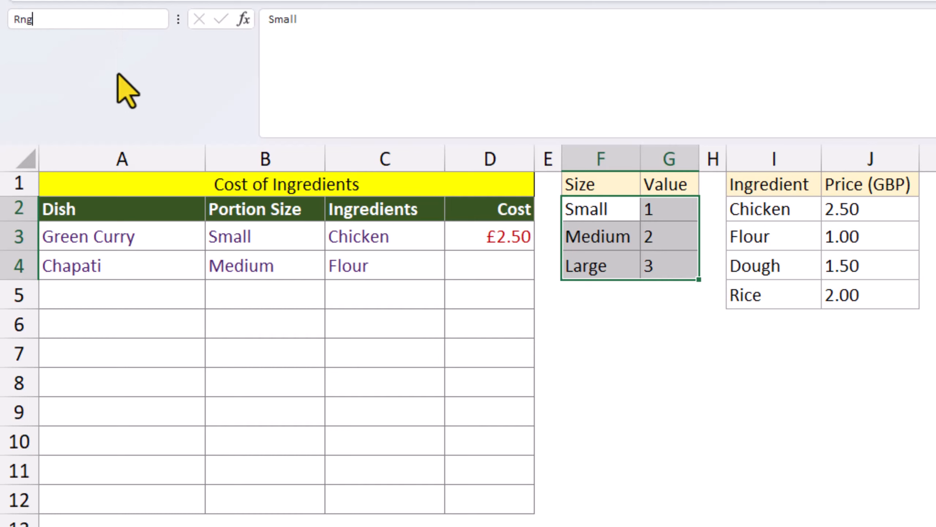
pyautogui.write('_PortionSize')
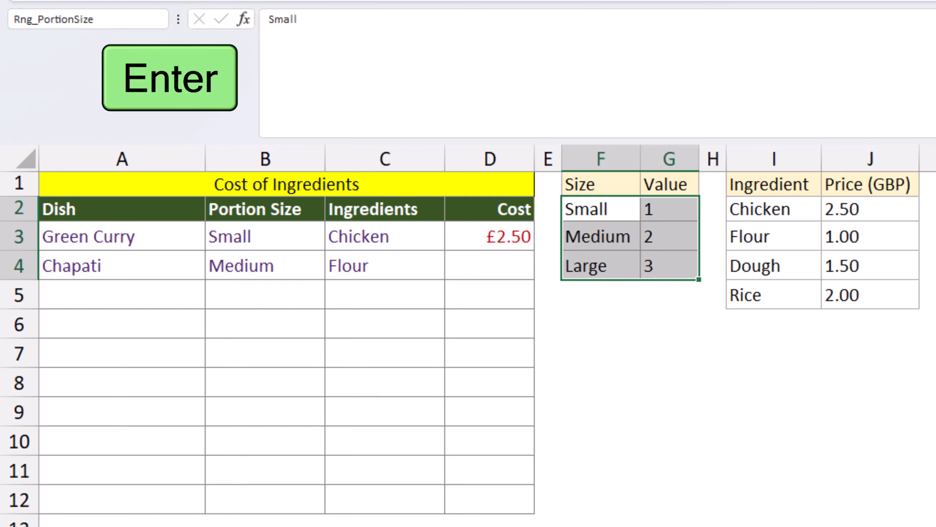
pyautogui.press('Return')
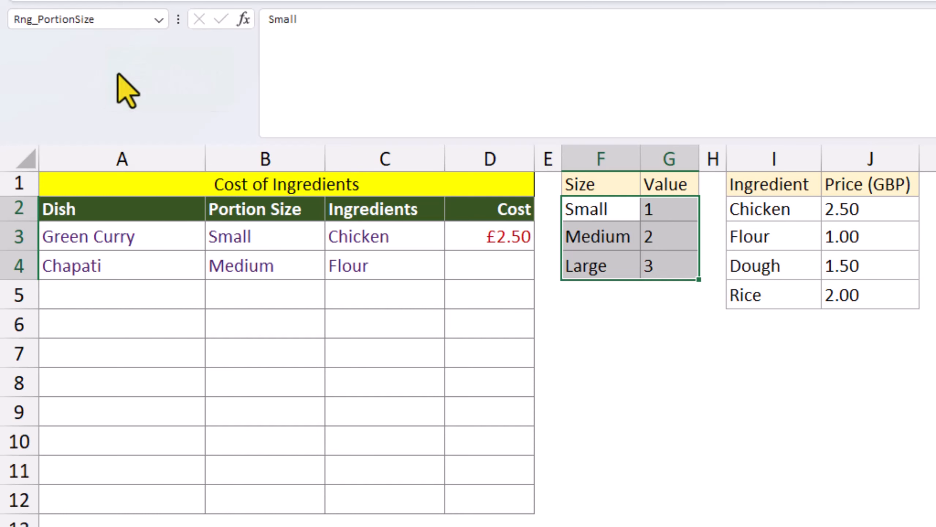
# - Name the ingredient price table's data range I2:J5 as Rng_IngredientPrice
pyautogui.moveTo(748, 209)
pyautogui.mouseDown()
pyautogui.moveTo(852, 208)
pyautogui.moveTo(873, 296)
pyautogui.mouseUp()
pyautogui.click(104, 19)
pyautogui.write('Rng_')
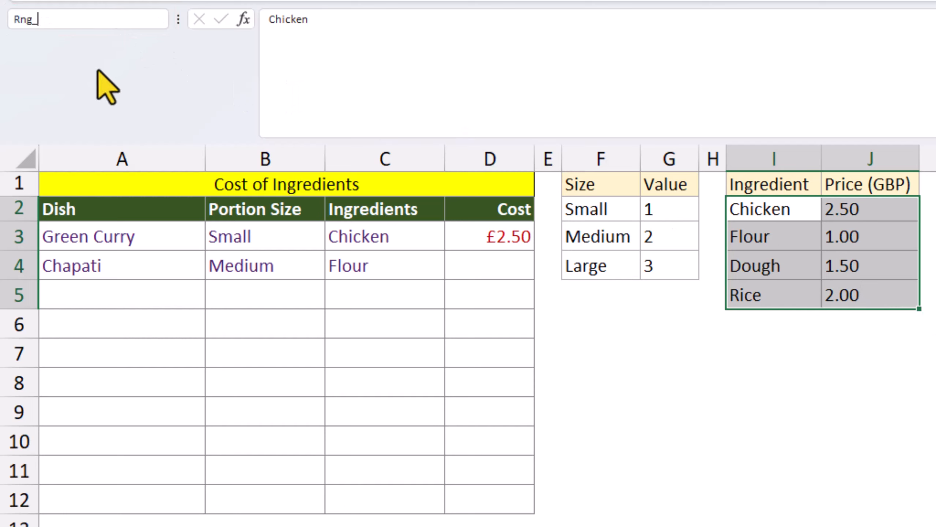
pyautogui.write('IngredientPrice')
pyautogui.press('Return')
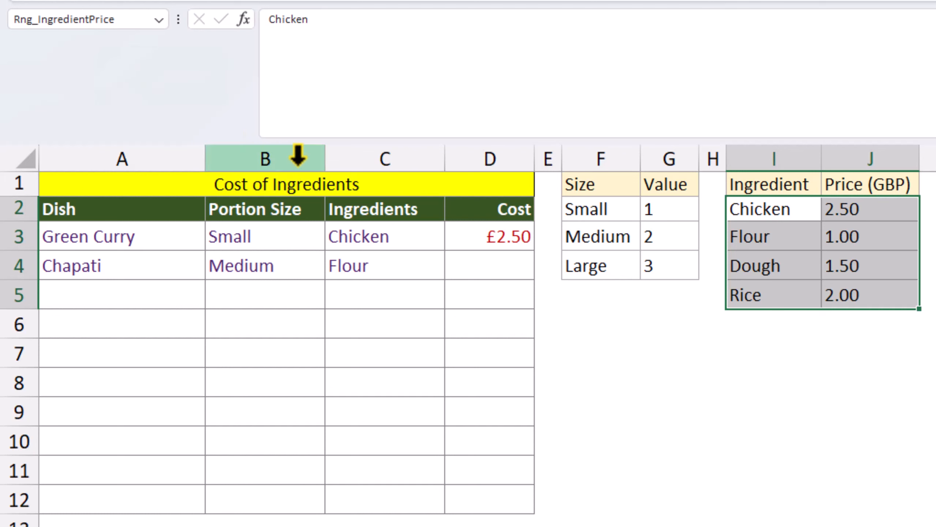
# - Try filling the D3 cost formula down to the Chapati row, and clear the copy in D4
pyautogui.click(492, 235)
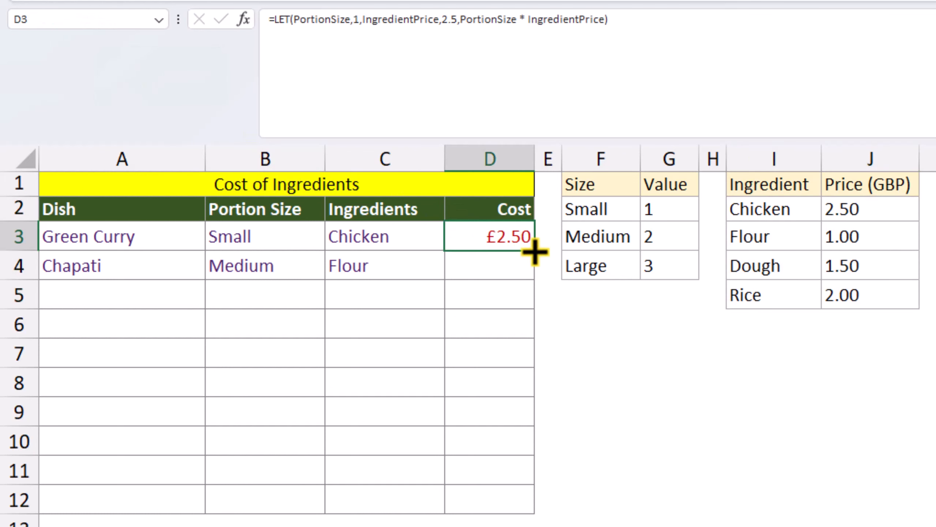
pyautogui.moveTo(534, 250); pyautogui.dragTo(534, 286)
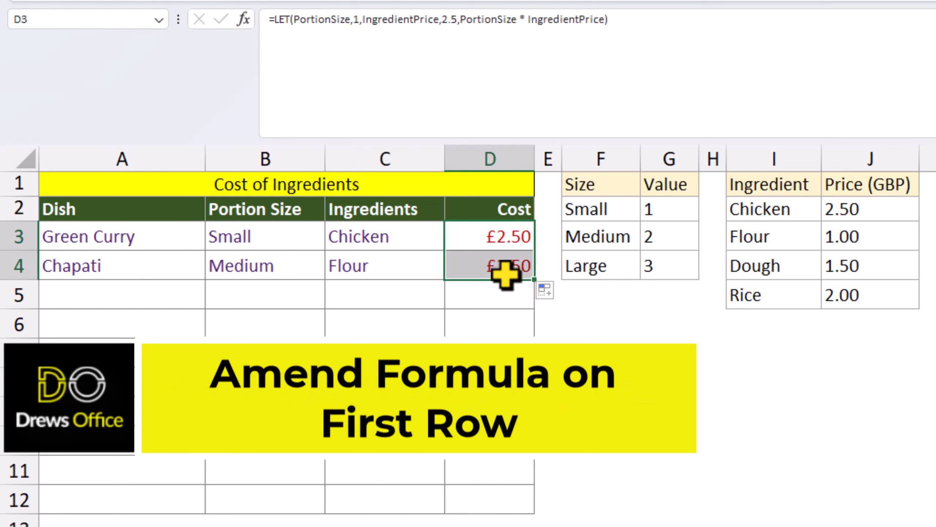
pyautogui.click(465, 264)
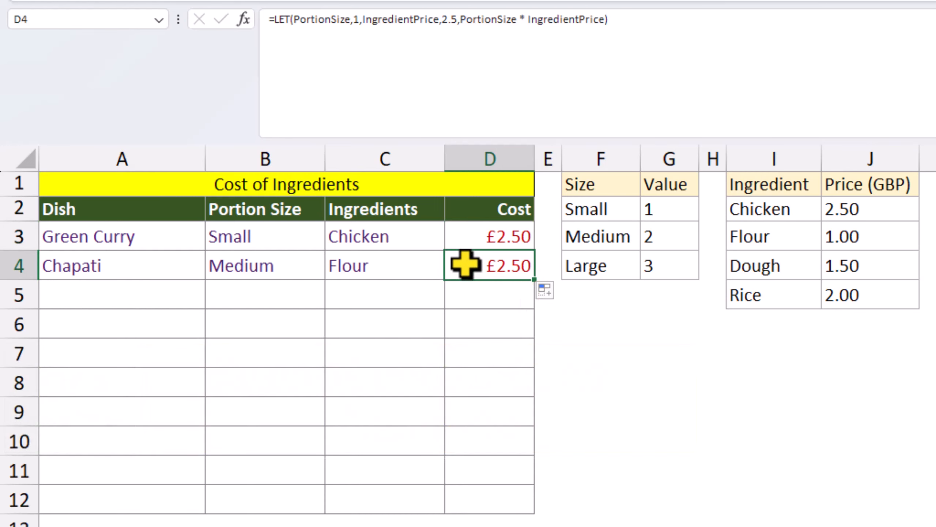
pyautogui.press('Delete')
# - Split the LET formula in D3 into separate lines for each name-value pair, the calculation and the closing bracket
pyautogui.click(471, 231)
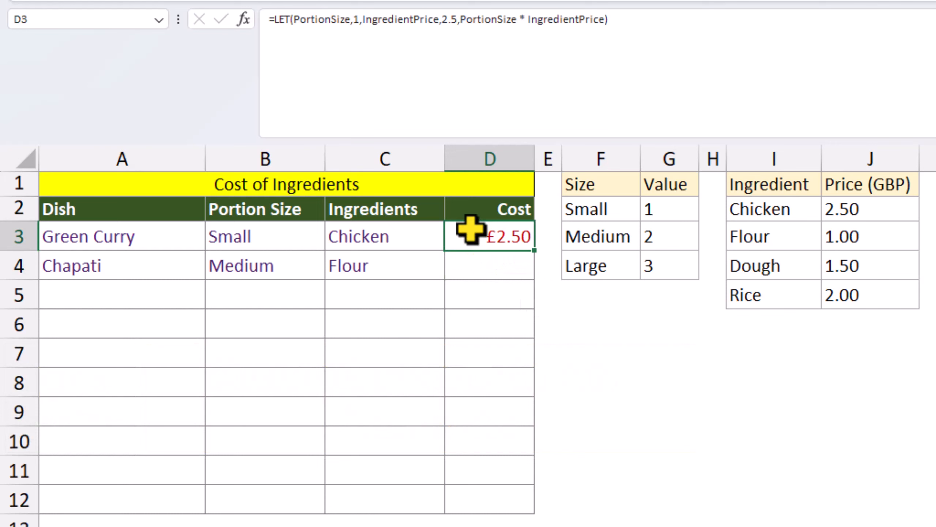
pyautogui.click(359, 23)
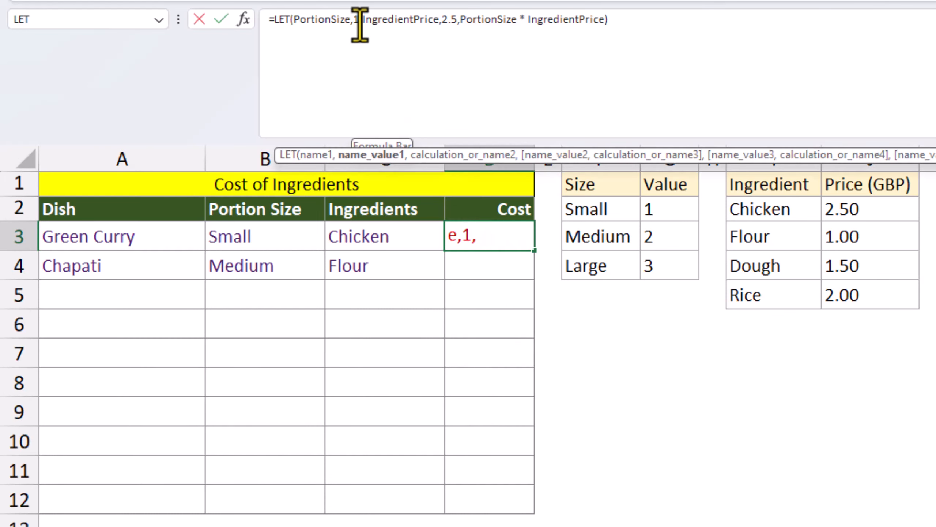
pyautogui.hotkey('alt', 'Return')
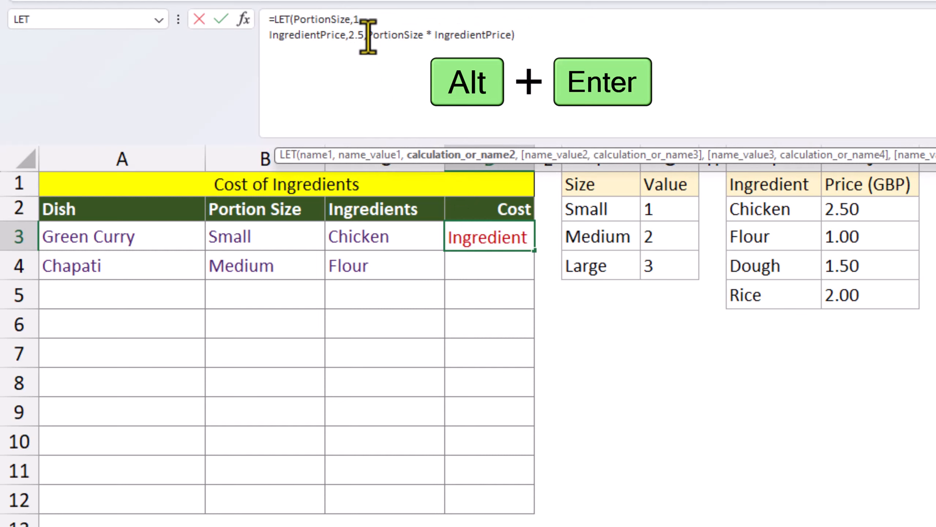
pyautogui.click(367, 35)
pyautogui.hotkey('alt', 'Return')
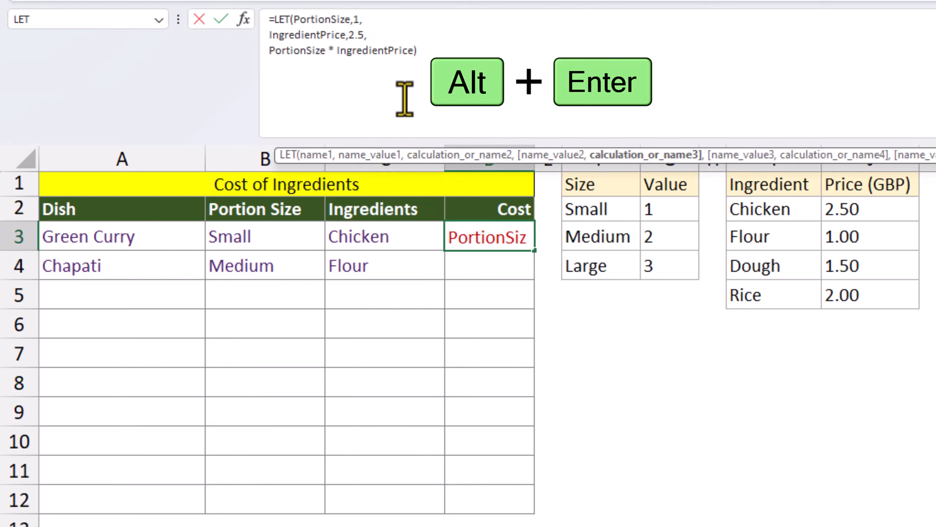
pyautogui.click(413, 59)
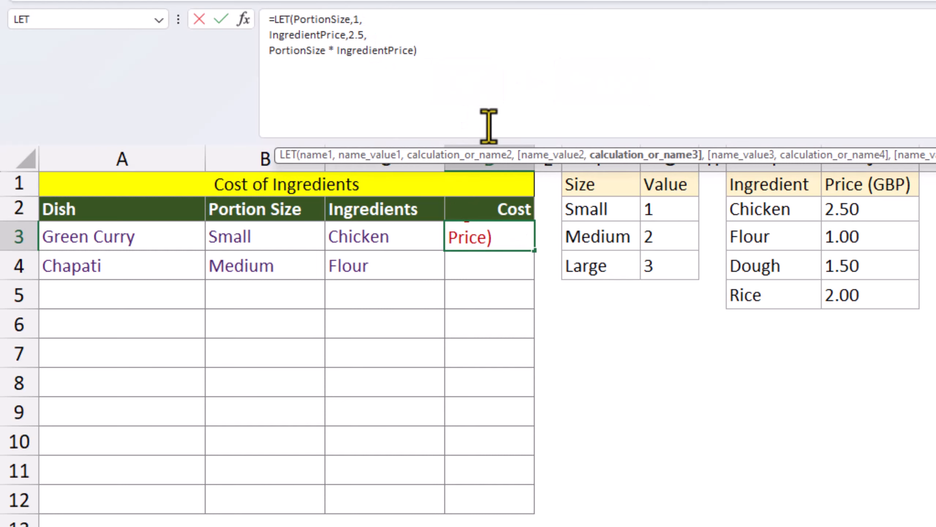
pyautogui.hotkey('alt', 'Return')
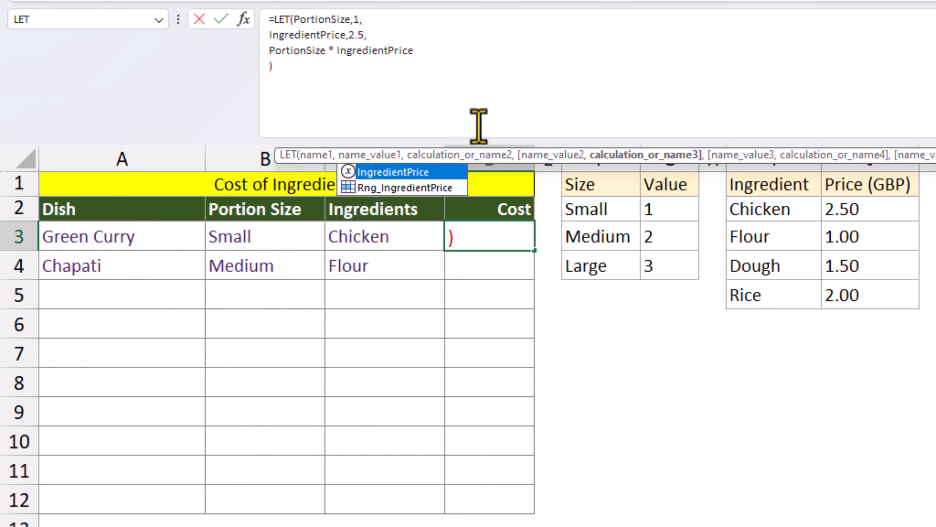
# - Replace the hard-coded PortionSize value in D3's LET formula with a VLOOKUP of B3 in Rng_PortionSize
pyautogui.moveTo(278, 151); pyautogui.dragTo(334, 90)
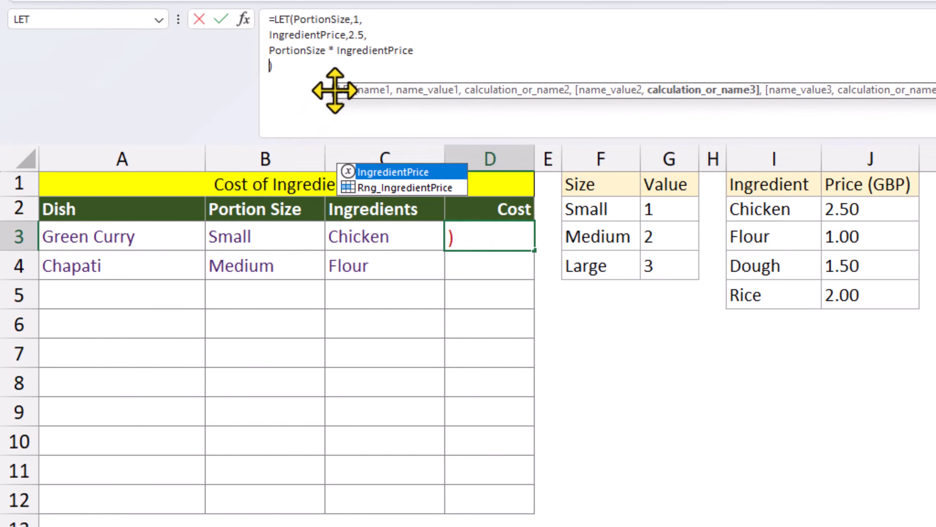
pyautogui.doubleClick(356, 21)
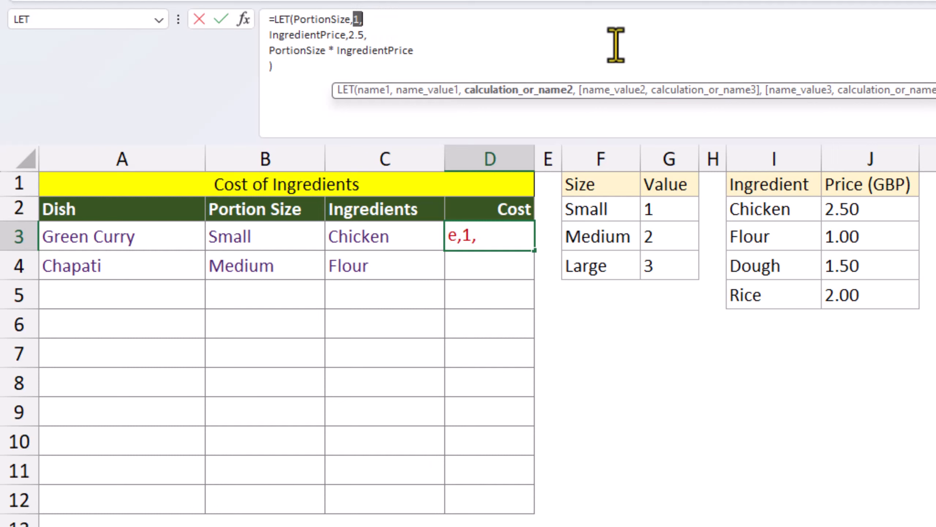
pyautogui.press('Delete')
pyautogui.write('vl')
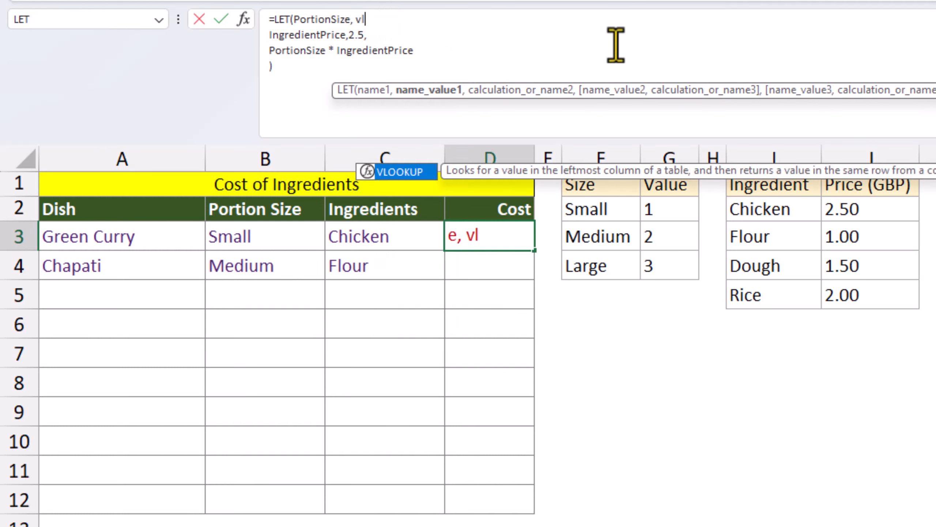
pyautogui.press('Tab')
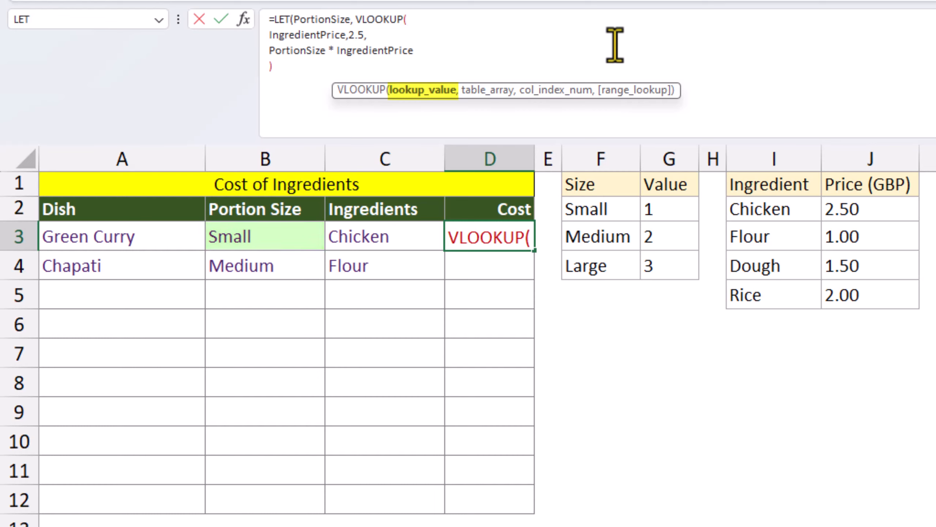
pyautogui.click(296, 234)
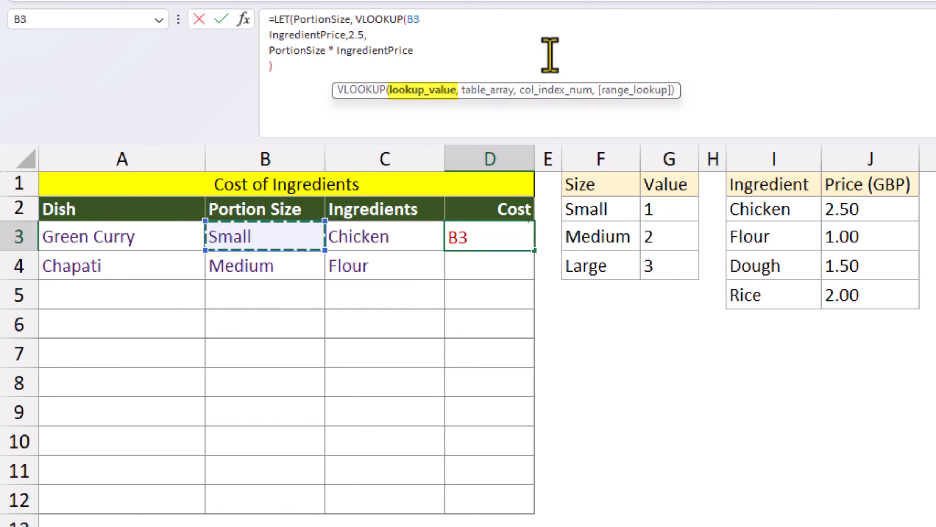
pyautogui.write(',')
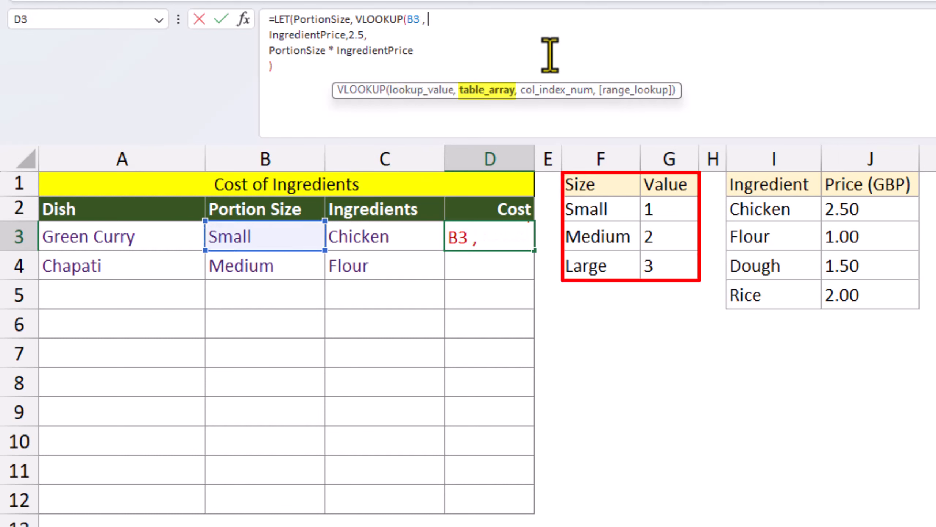
pyautogui.write(' rn')
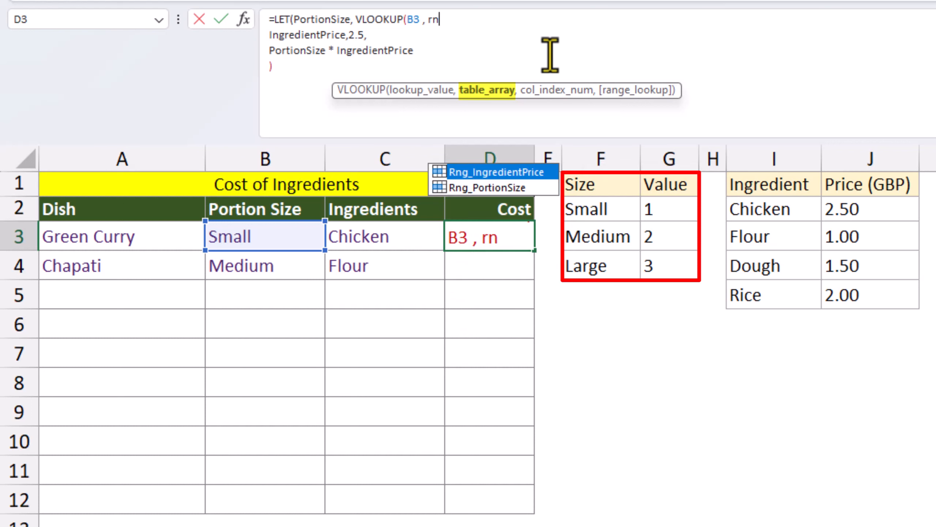
pyautogui.press('Down')
pyautogui.press('Tab')
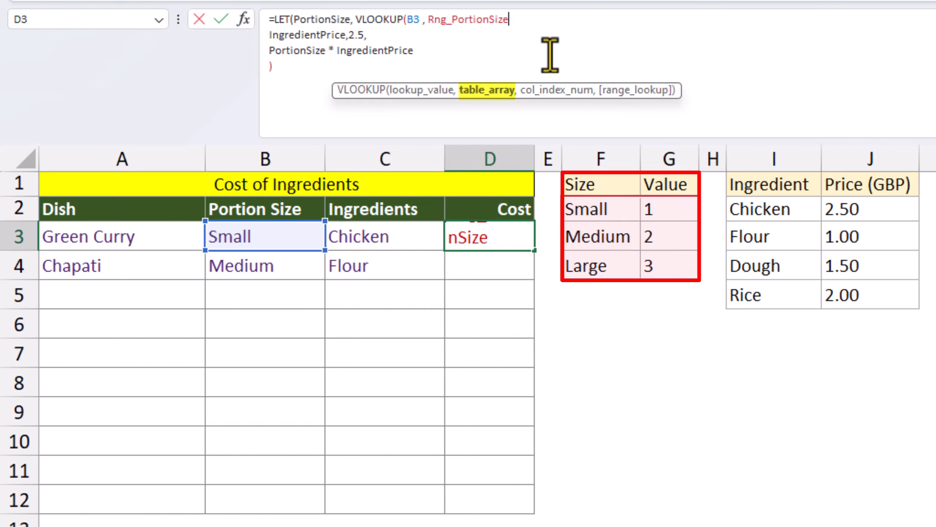
# - Complete the portion size VLOOKUP with column index 2 and exact match FALSE, closing it with a bracket and comma
pyautogui.write(',')
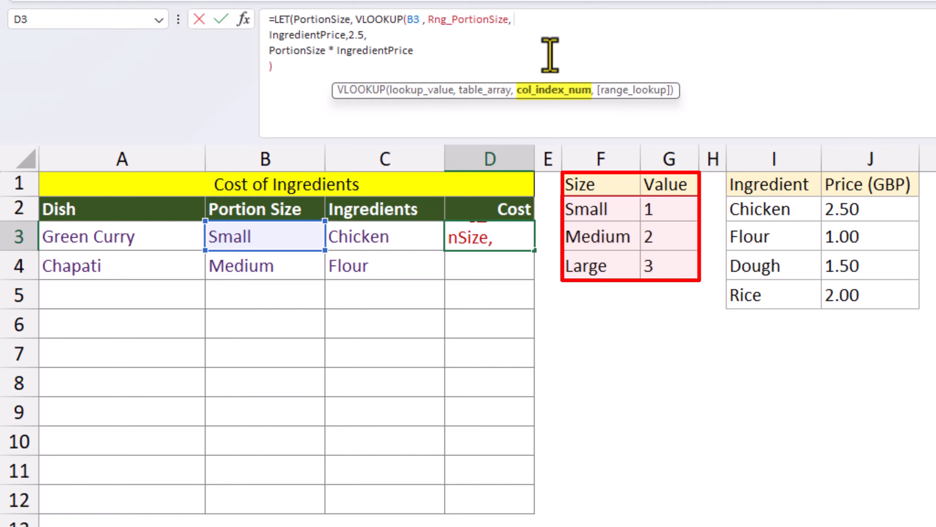
pyautogui.write(' 2')
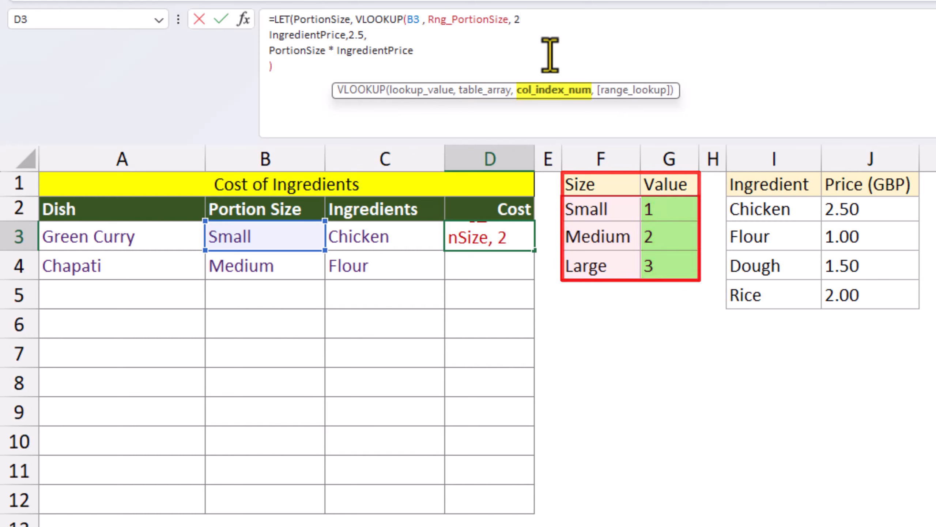
pyautogui.write(',')
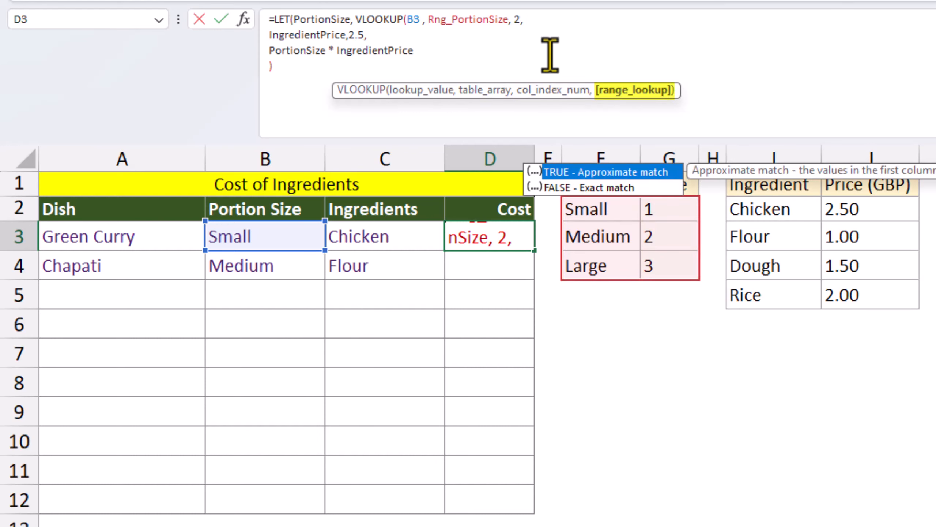
pyautogui.press('Down')
pyautogui.press('Tab')
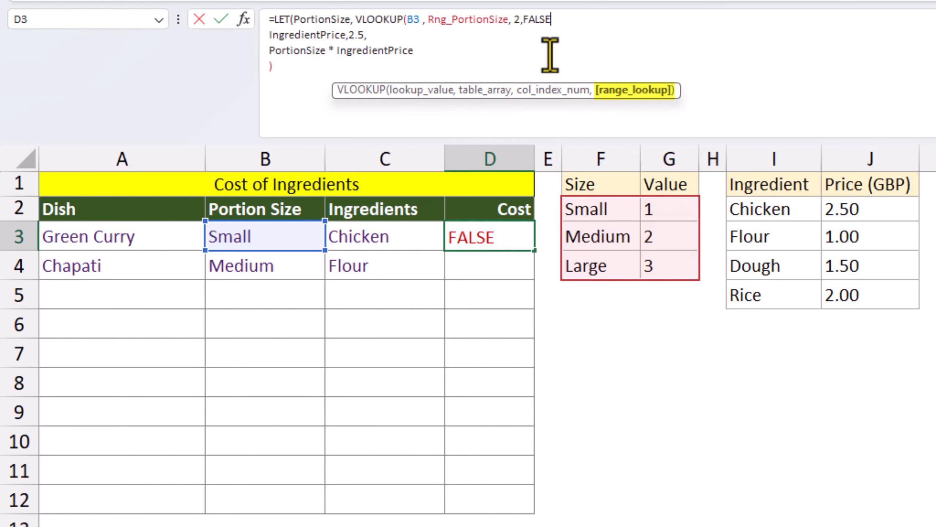
pyautogui.write(')')
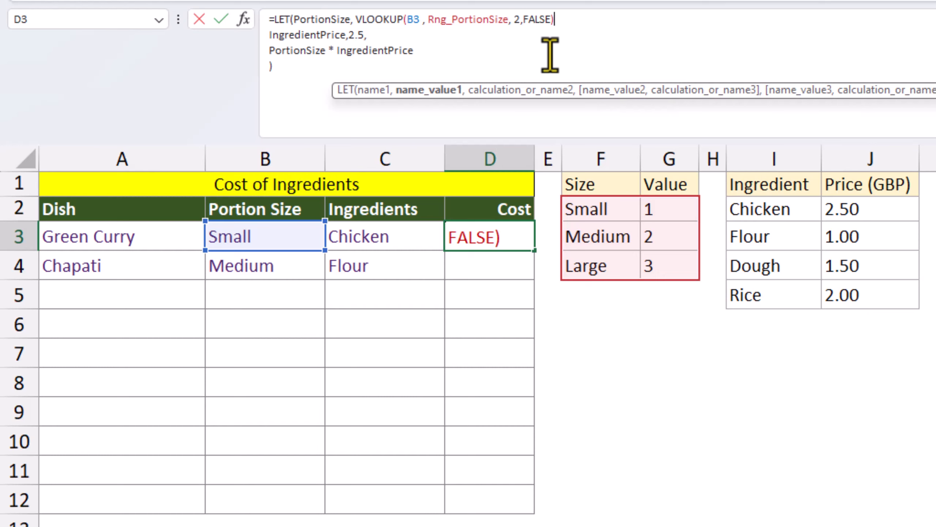
pyautogui.write(',')
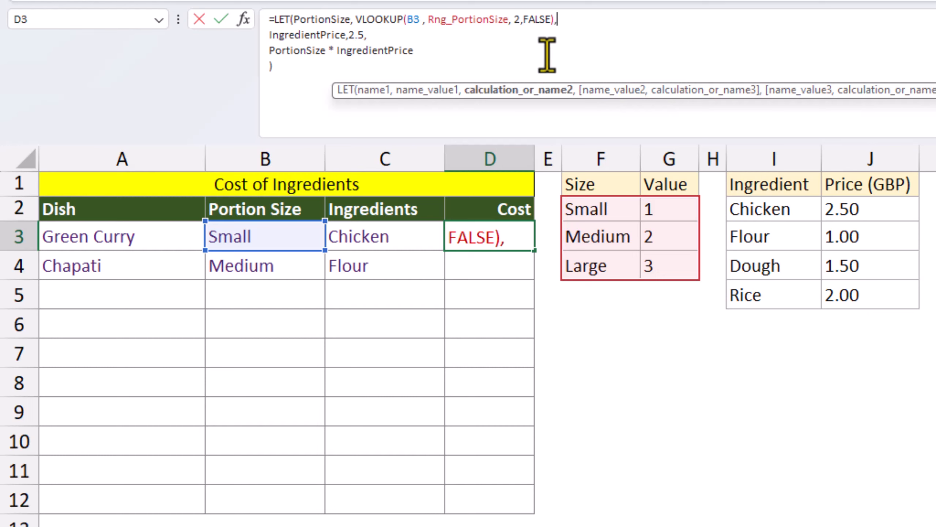
# - Replace the hard-coded IngredientPrice value in the same formula with a VLOOKUP of C3 in Rng_IngredientPrice
pyautogui.moveTo(348, 37); pyautogui.dragTo(378, 37)
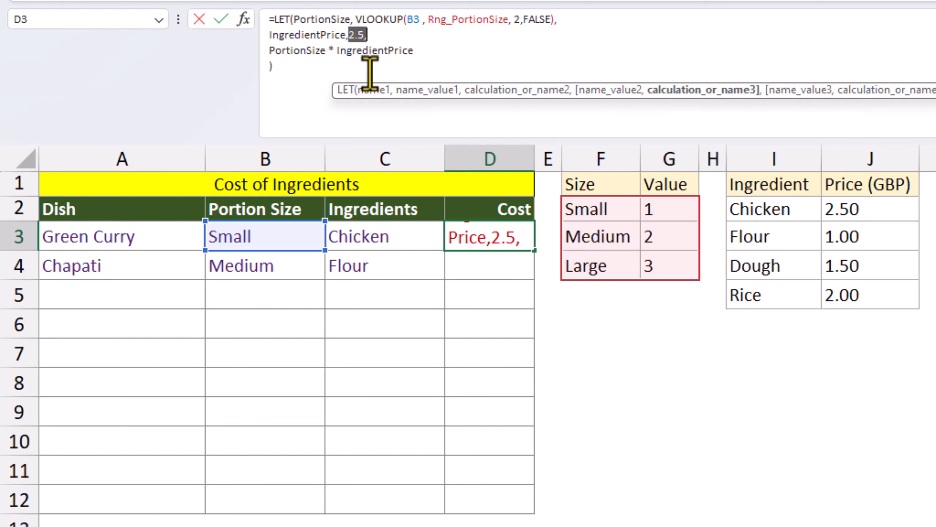
pyautogui.write('v')
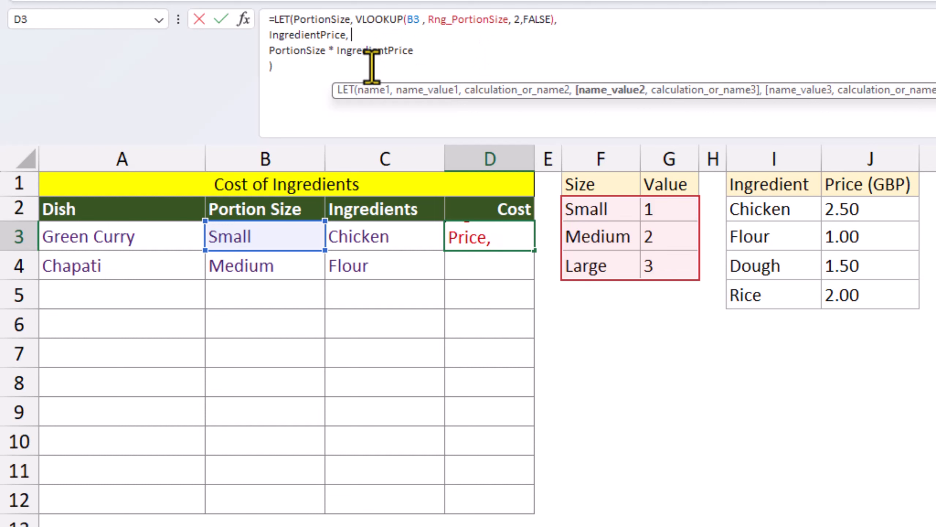
pyautogui.write('l')
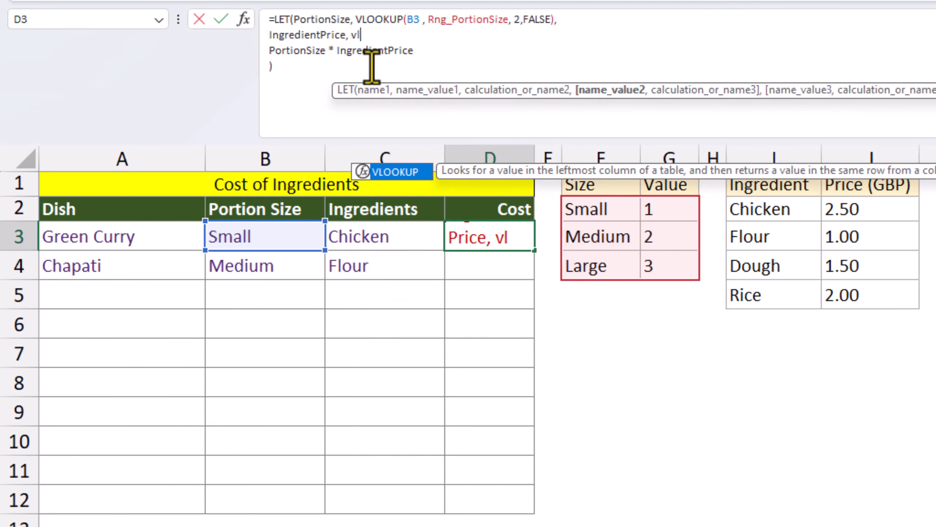
pyautogui.press('Tab')
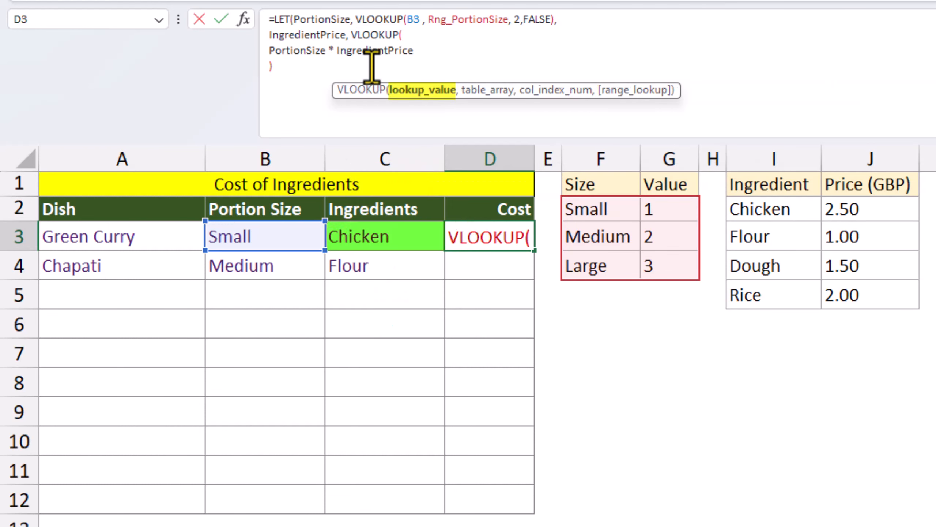
pyautogui.click(367, 232)
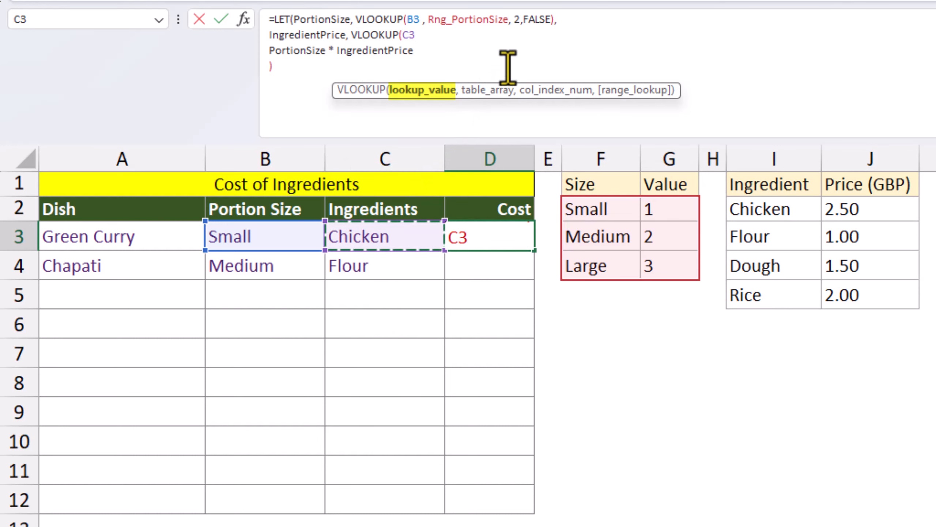
pyautogui.write(', ')
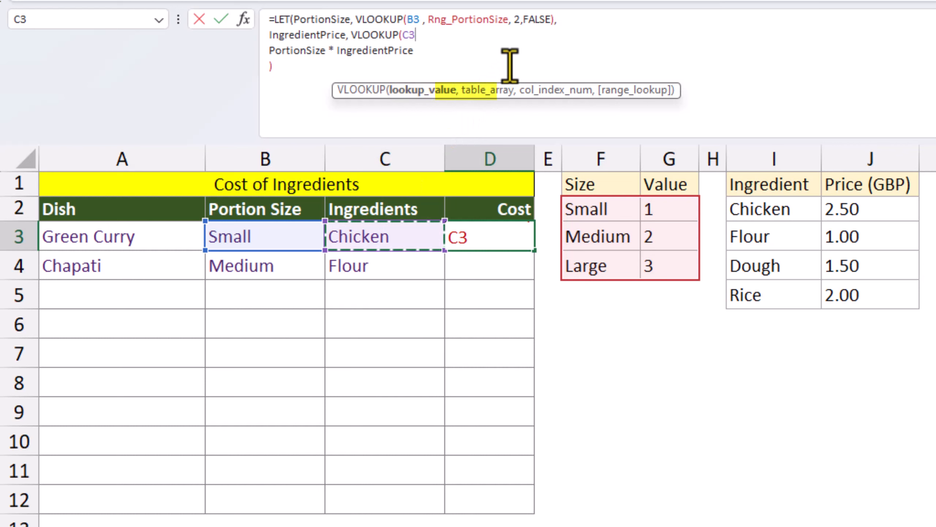
pyautogui.write('rn')
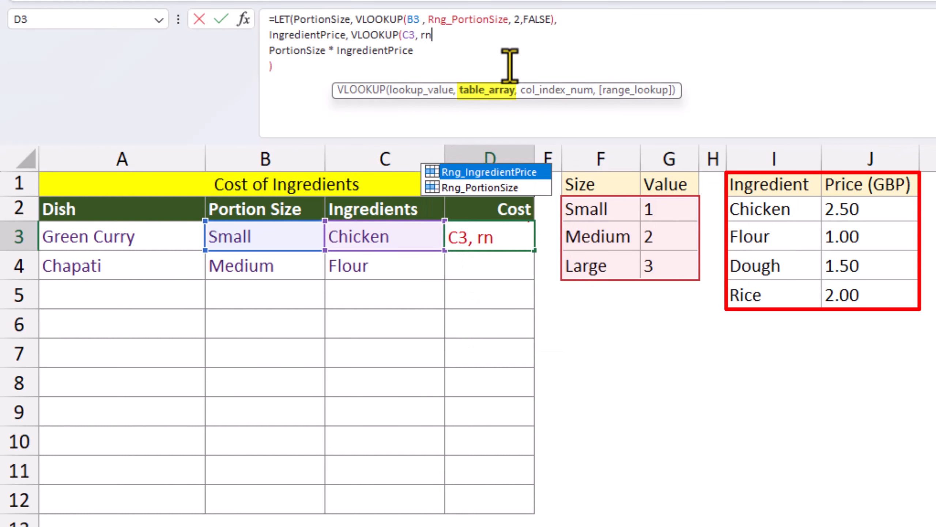
pyautogui.press('Tab')
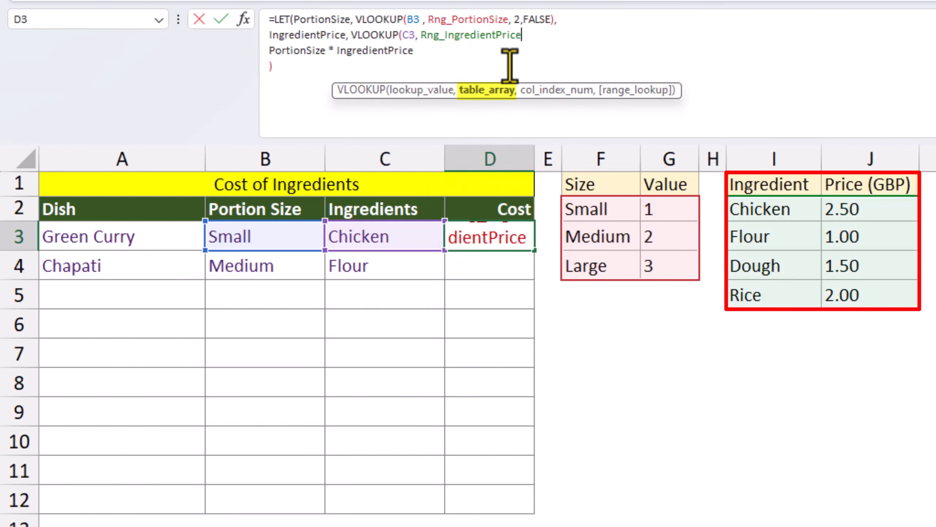
# - Complete the ingredient price VLOOKUP with column index 2 and exact match FALSE, and fill the D3 formula down to D4
pyautogui.write(',')
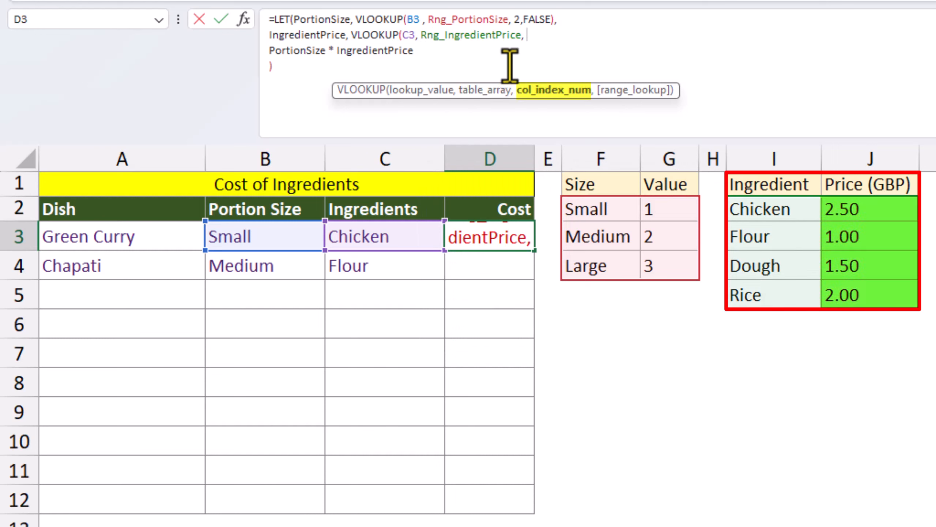
pyautogui.write('2,')
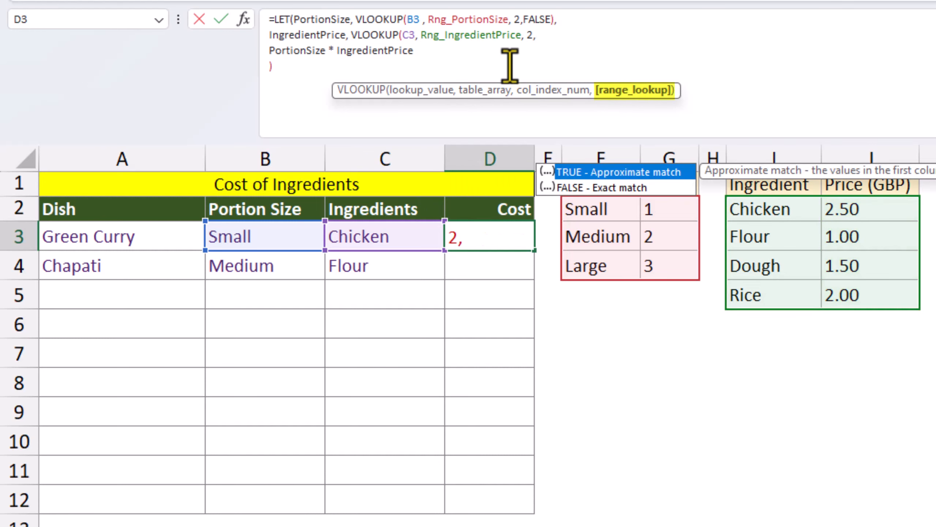
pyautogui.press('Down')
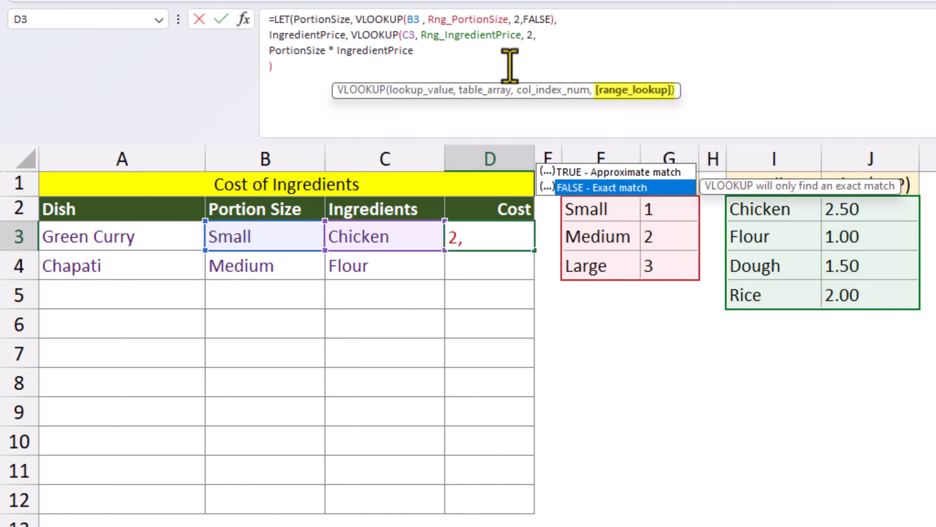
pyautogui.press('Tab')
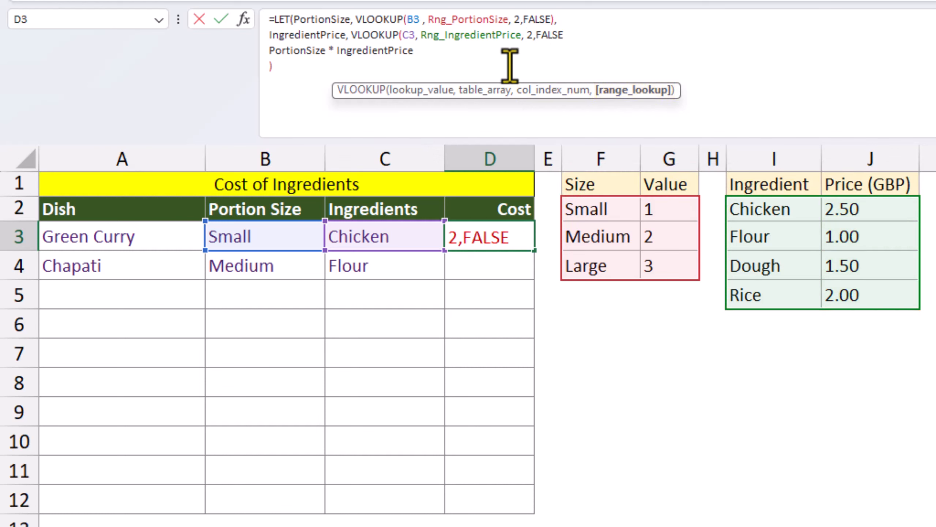
pyautogui.write(')')
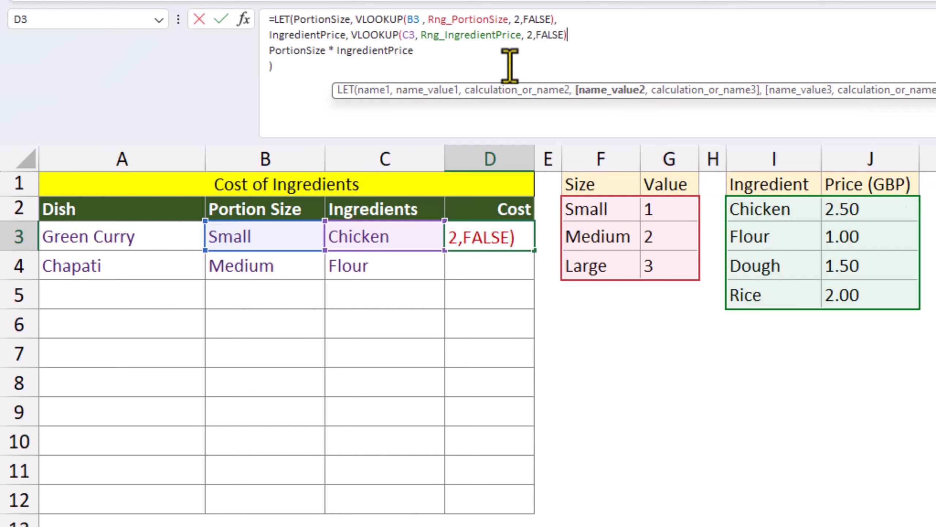
pyautogui.write(',')
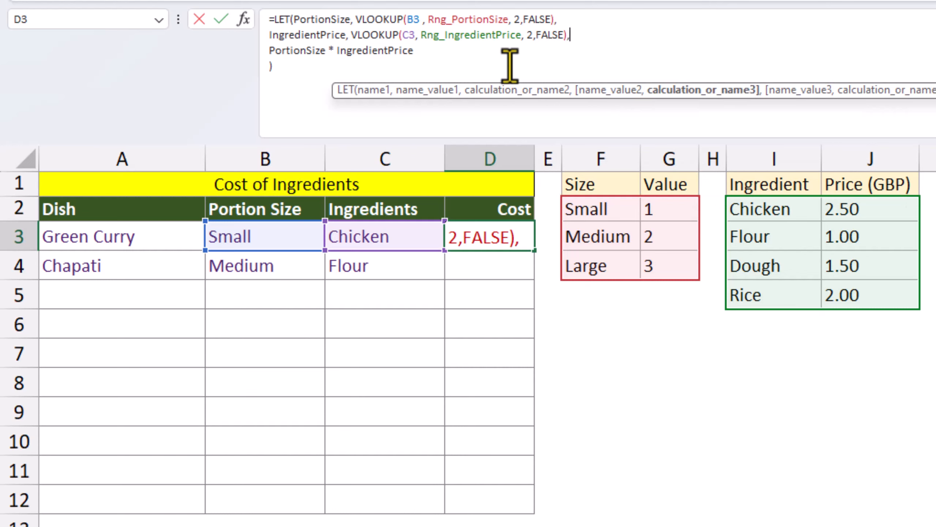
pyautogui.press('Return')
pyautogui.click(499, 232)
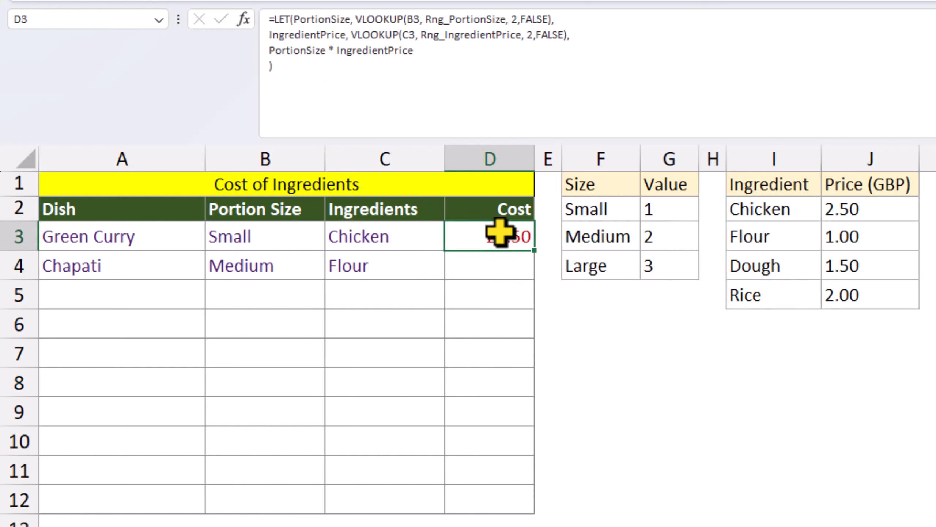
pyautogui.moveTo(535, 252); pyautogui.dragTo(536, 282)
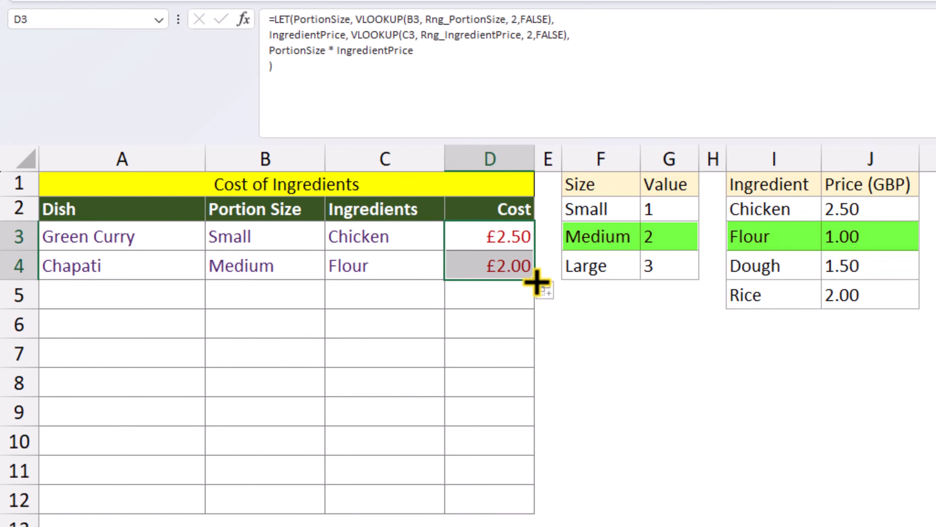
# - Add a Naan dish in row 5 with portion size Small and ingredient Flour, and fill the cost formula down to D5
pyautogui.click(92, 296)
pyautogui.write('Naan')
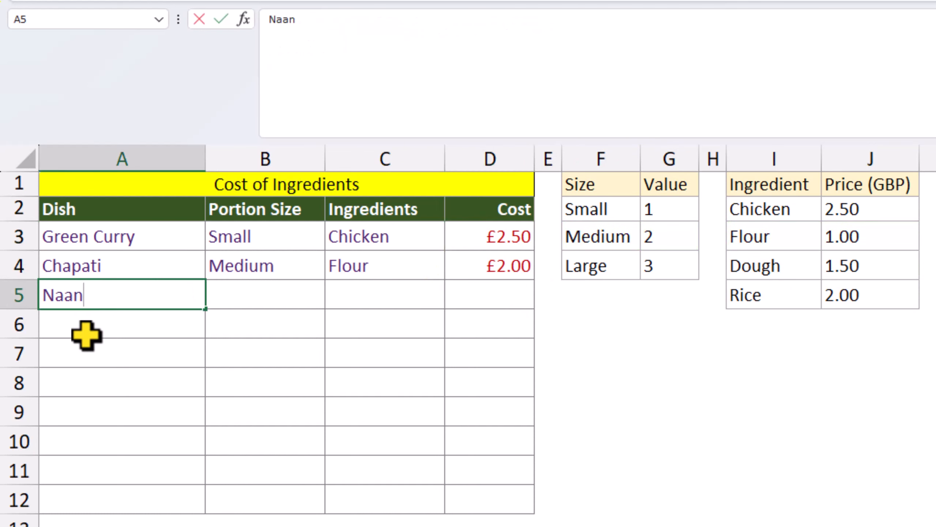
pyautogui.press('Tab')
pyautogui.write('Small')
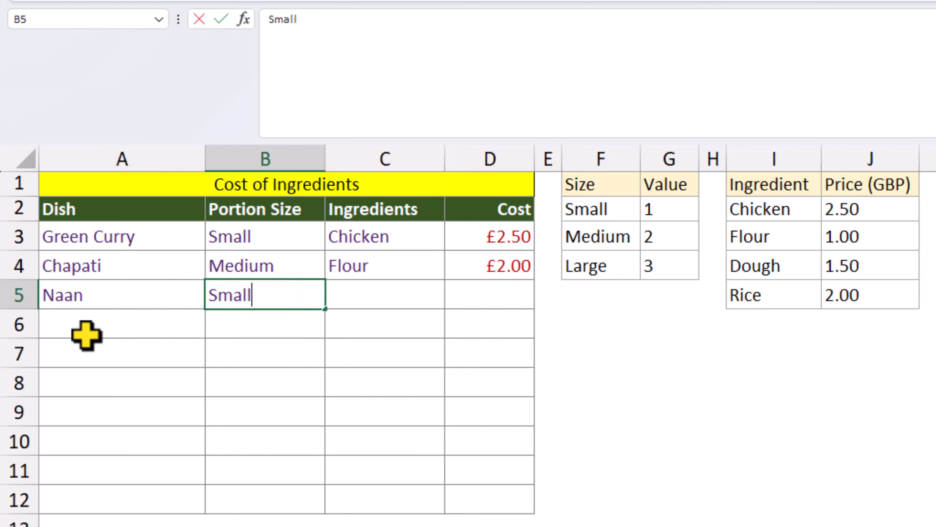
pyautogui.press('Tab')
pyautogui.write('Flour')
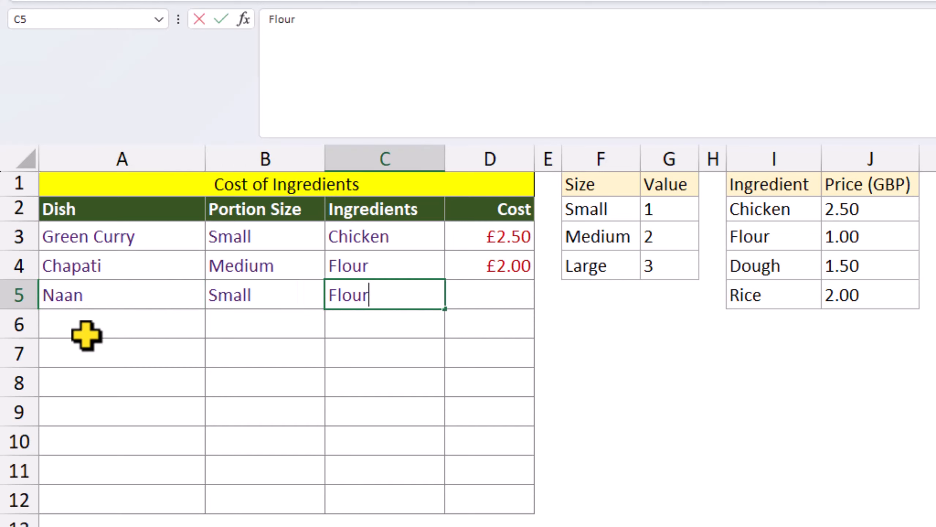
pyautogui.press('Tab')
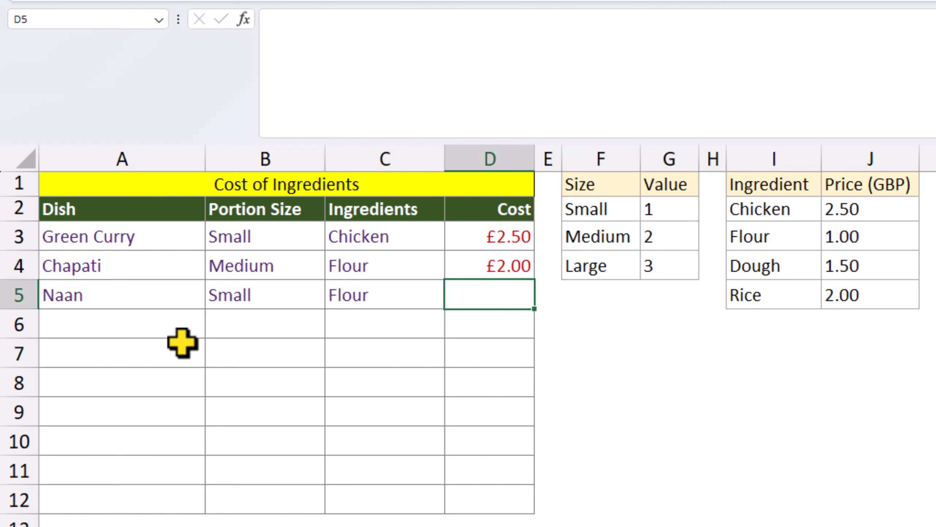
pyautogui.click(494, 263)
pyautogui.moveTo(540, 278); pyautogui.dragTo(531, 319)
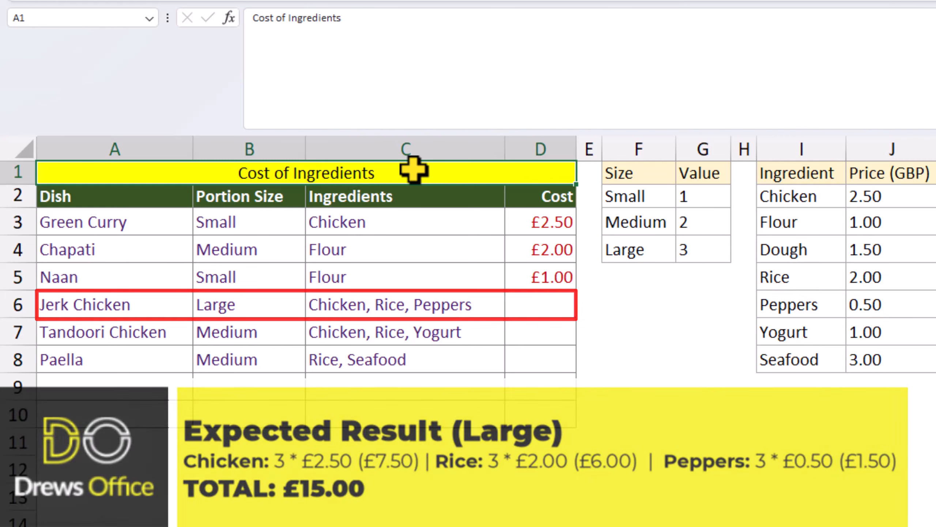
# - Start a LET formula in D6 for Jerk Chicken, declaring PortionSize as the first name on a new line
pyautogui.click(537, 305)
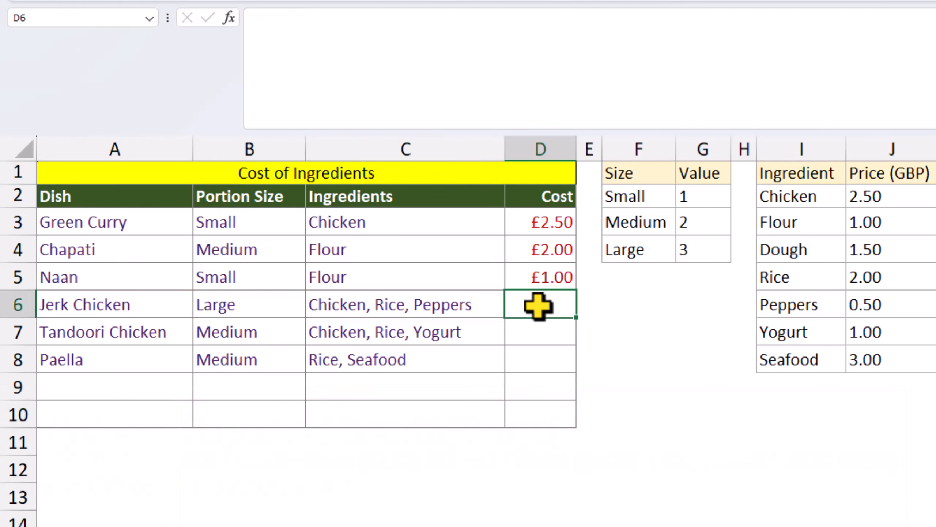
pyautogui.click(428, 50)
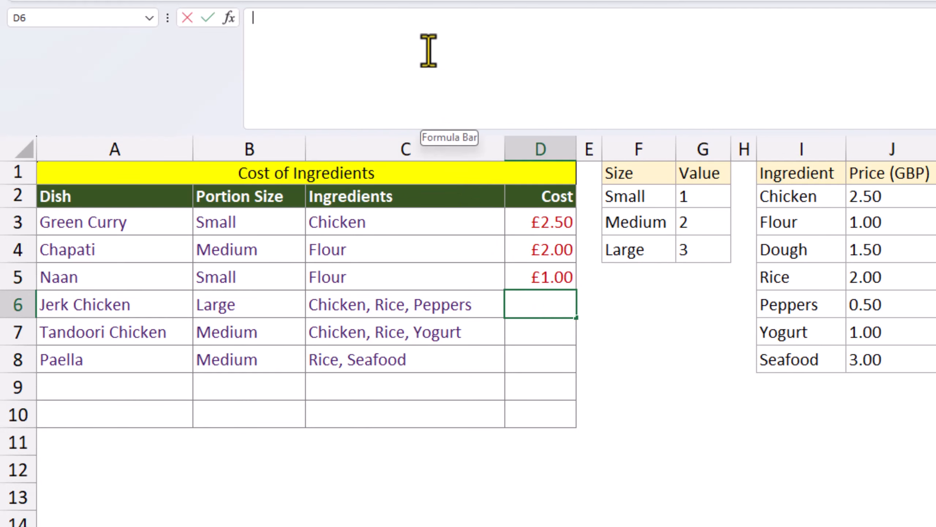
pyautogui.write('=le')
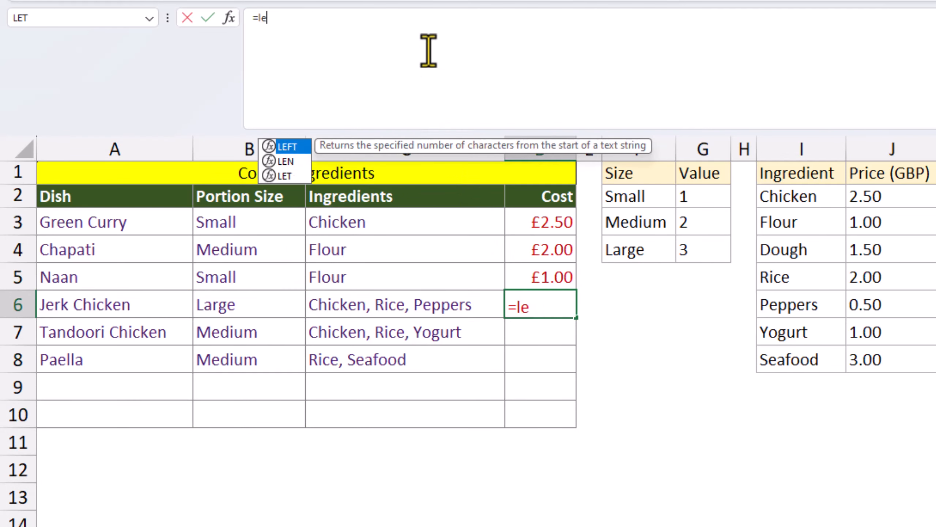
pyautogui.write('t')
pyautogui.press('Tab')
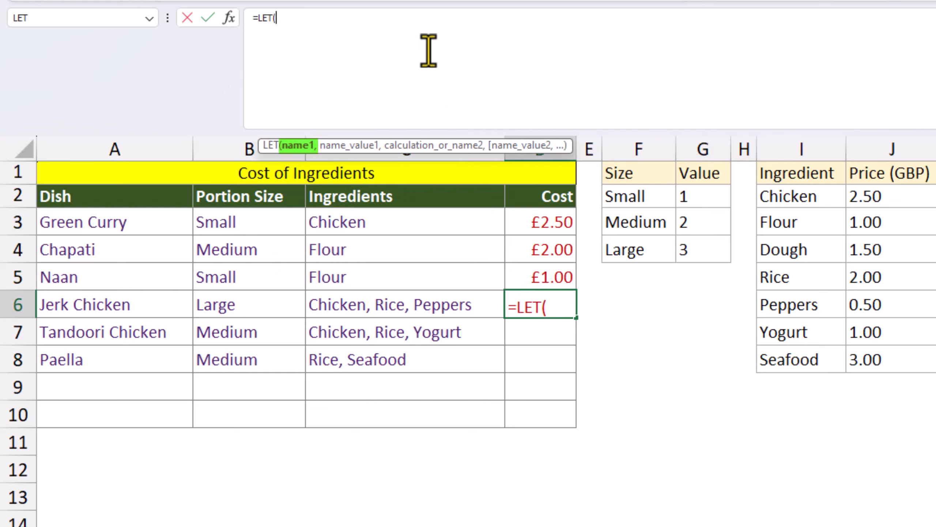
pyautogui.hotkey('alt', 'Return')
pyautogui.write('Portion')
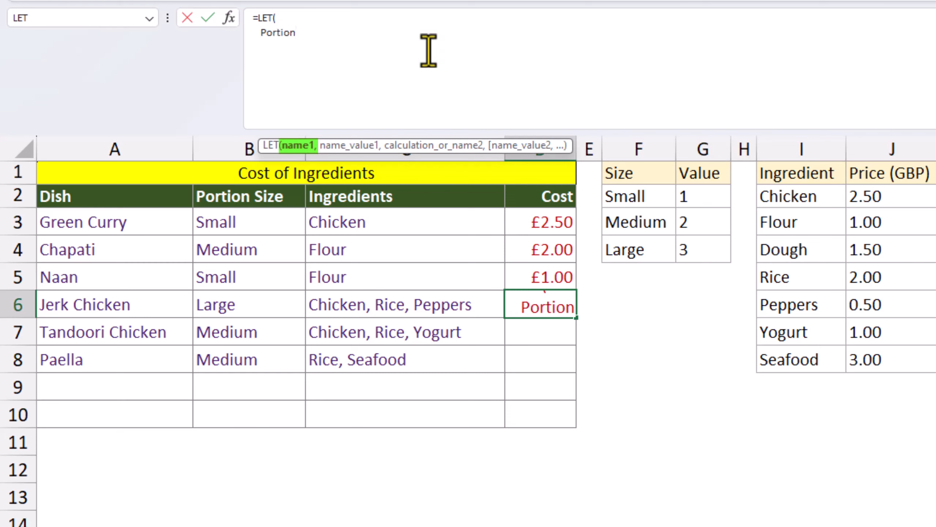
pyautogui.write('Size')
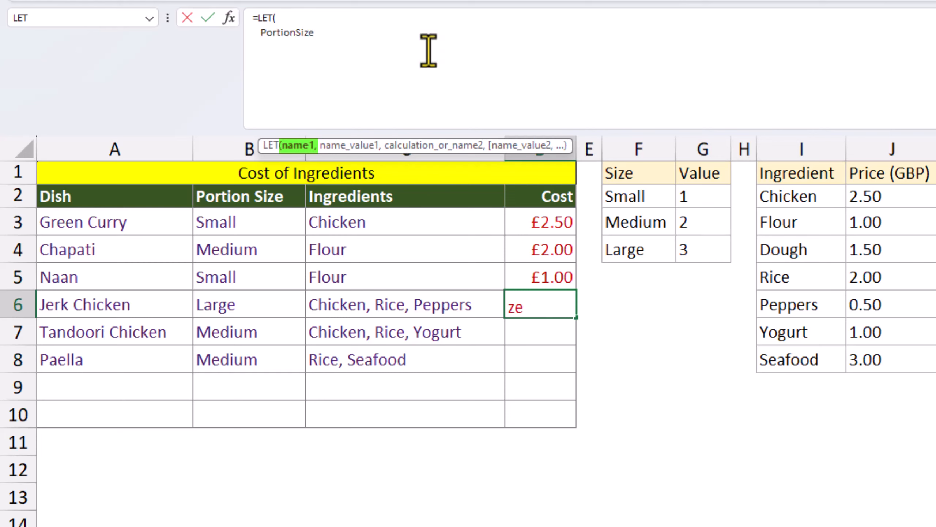
pyautogui.write(',')
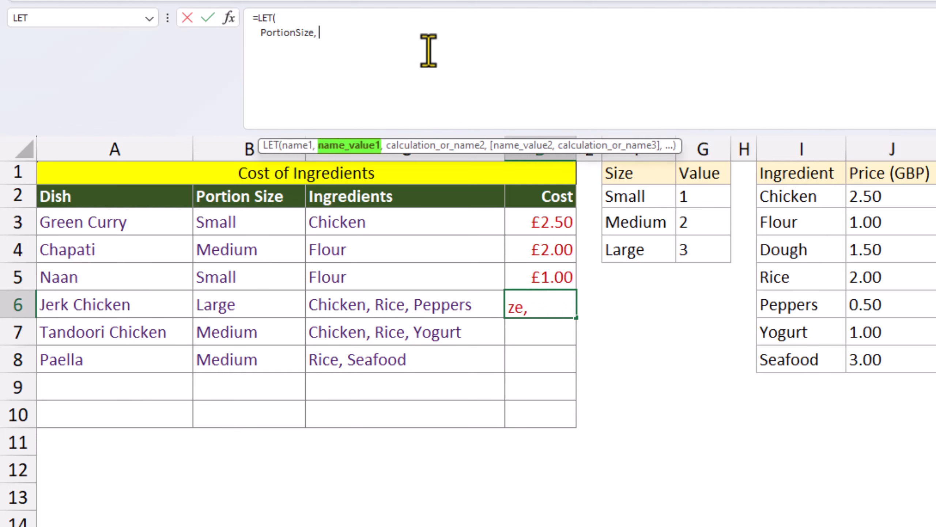
# - Give PortionSize a VLOOKUP value that looks up B6 in the named range Rng_PortionSize
pyautogui.write(' vl')
pyautogui.press('Tab')
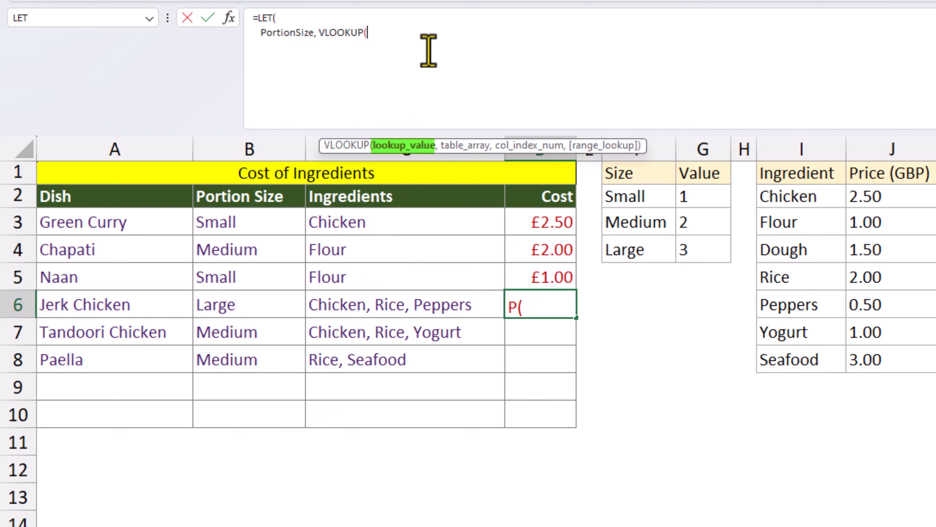
pyautogui.click(275, 305)
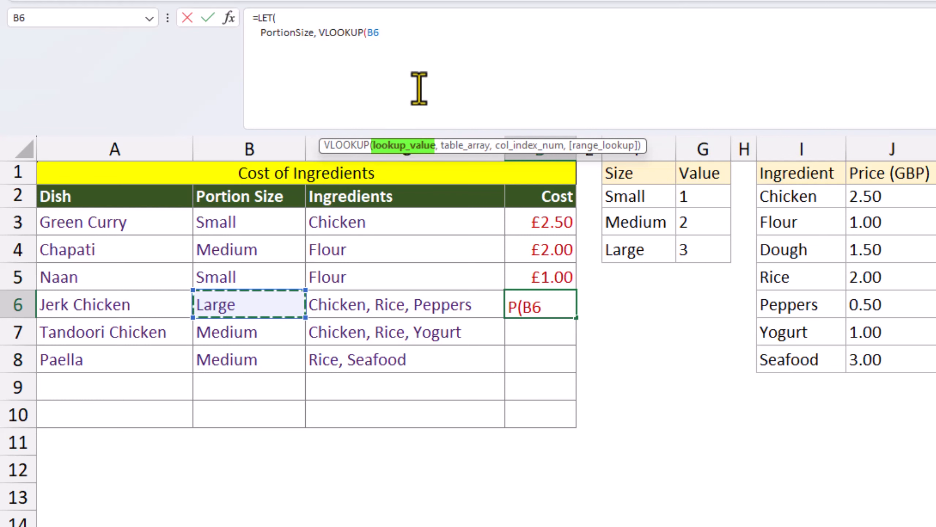
pyautogui.write(',')
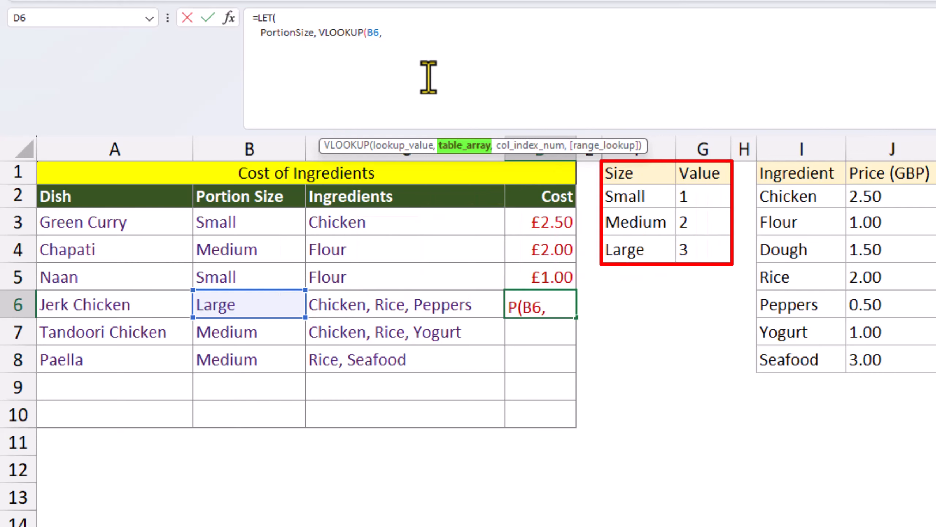
pyautogui.write('rn')
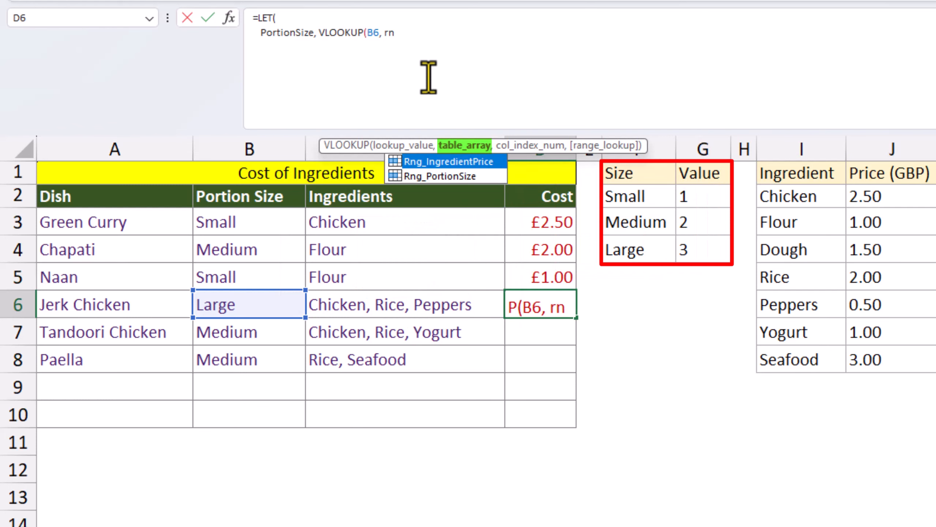
pyautogui.press('Down')
pyautogui.press('Tab')
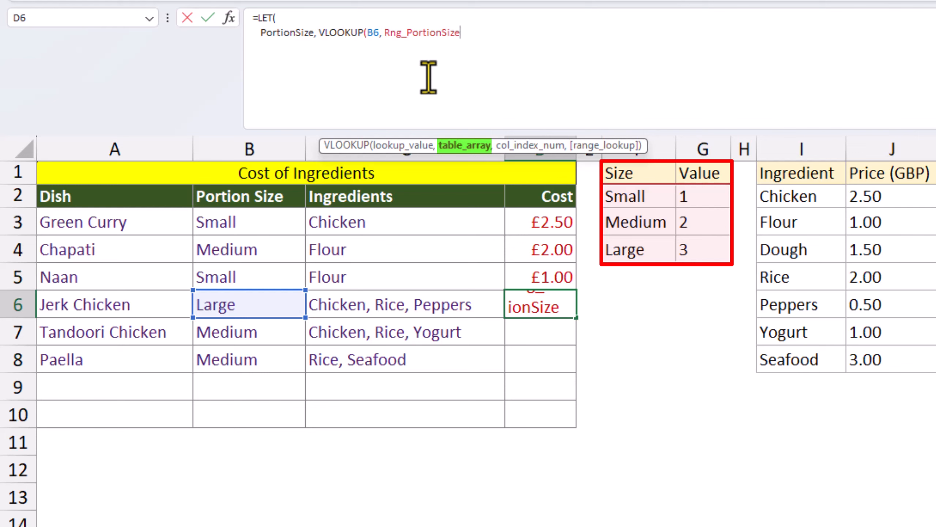
# - Finish the D6 portion size VLOOKUP with column index 2 and FALSE, followed by a closing bracket and comma
pyautogui.write(', ')
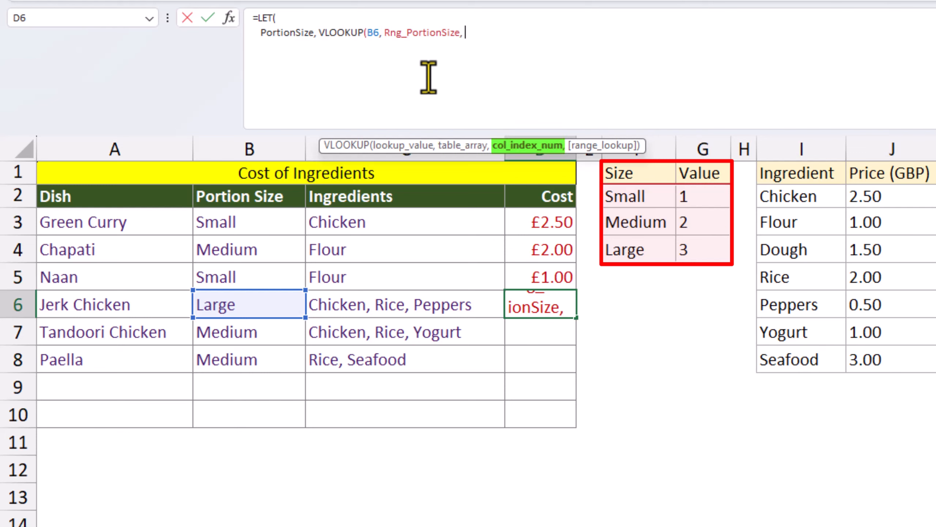
pyautogui.write('2,')
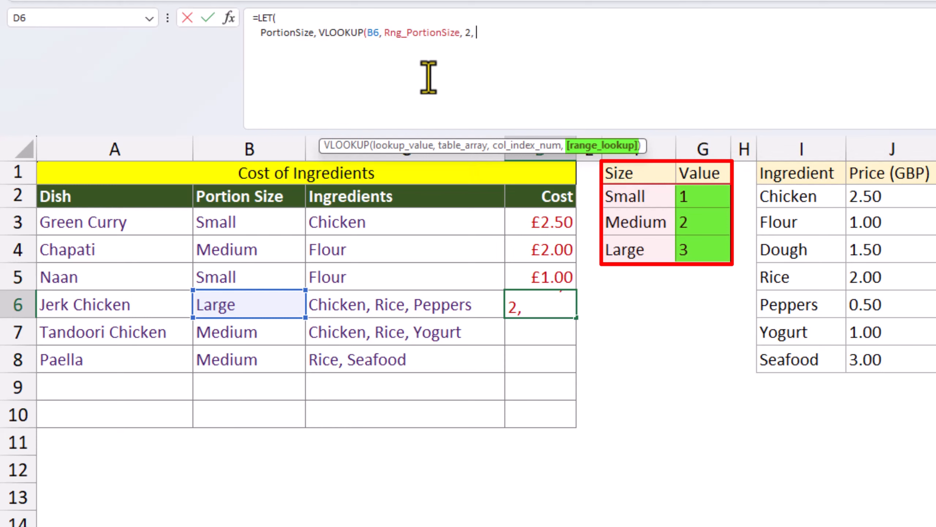
pyautogui.write(' f')
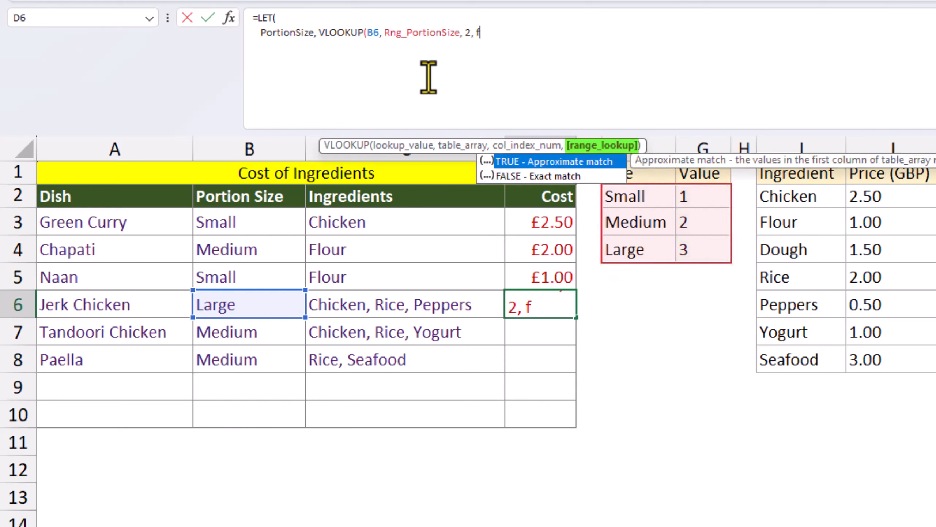
pyautogui.press('Down')
pyautogui.press('Tab')
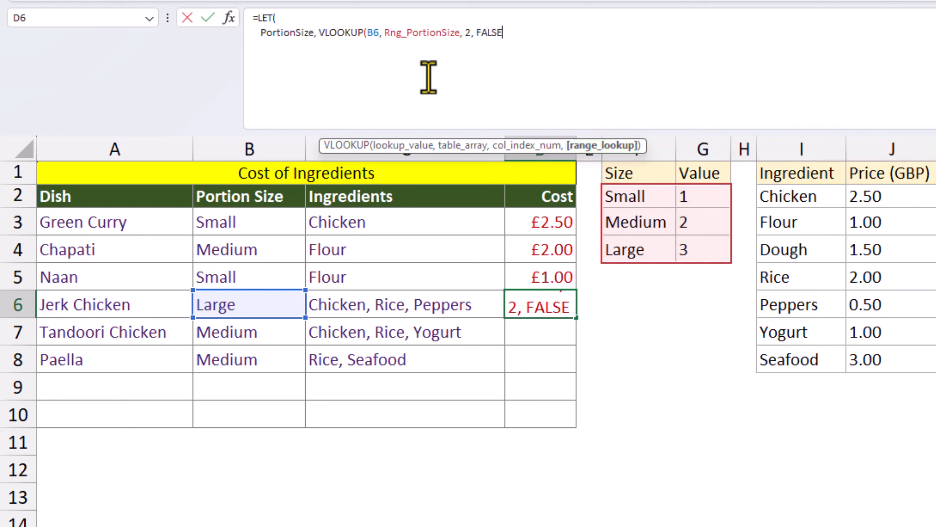
pyautogui.write(')')
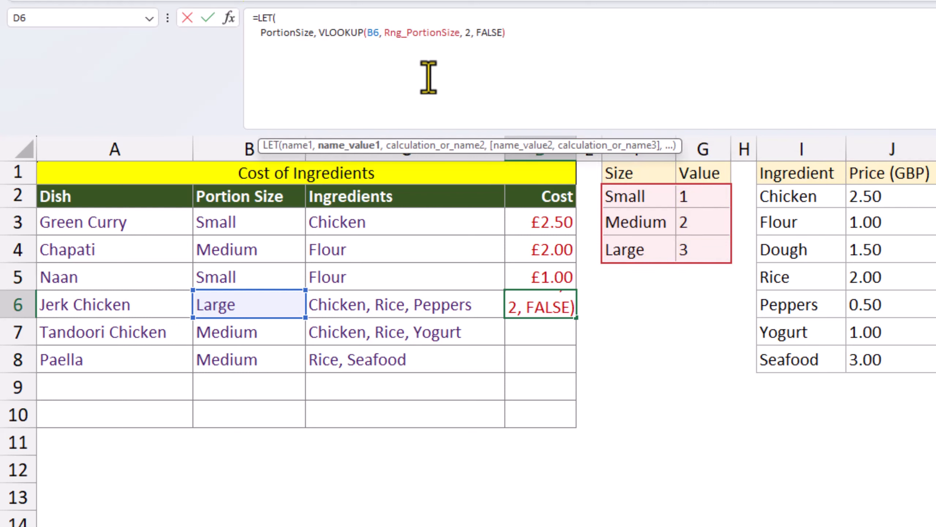
pyautogui.write(',')
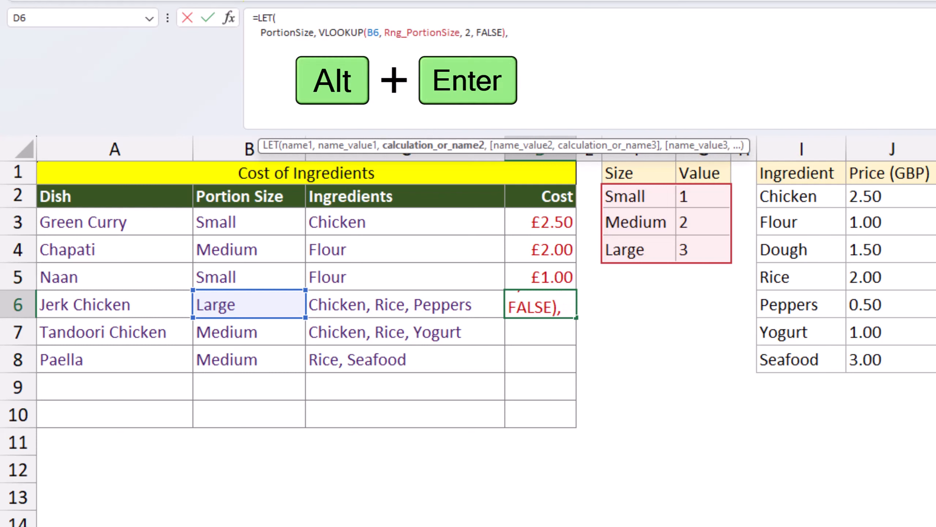
# - Declare a second LET name, Ingredients, on a new line with cell C6 as its value
pyautogui.hotkey('alt', 'Return')
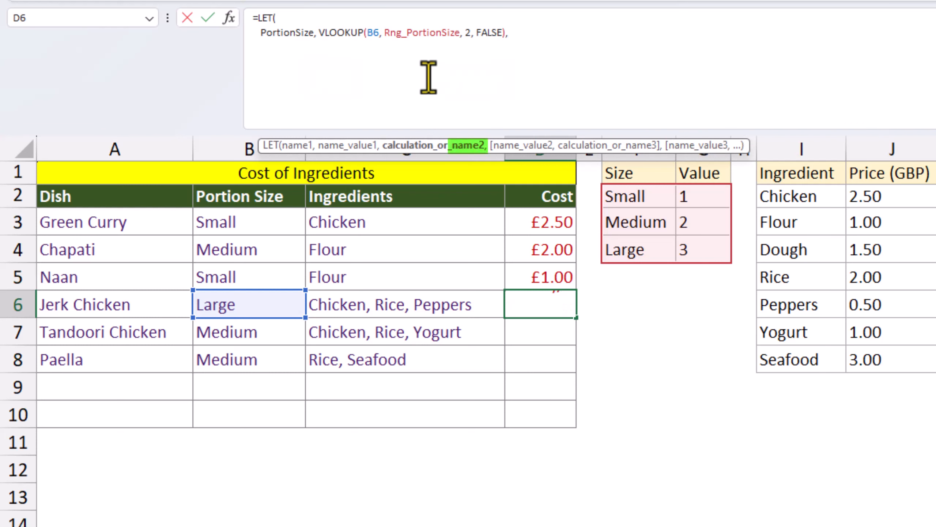
pyautogui.write('I')
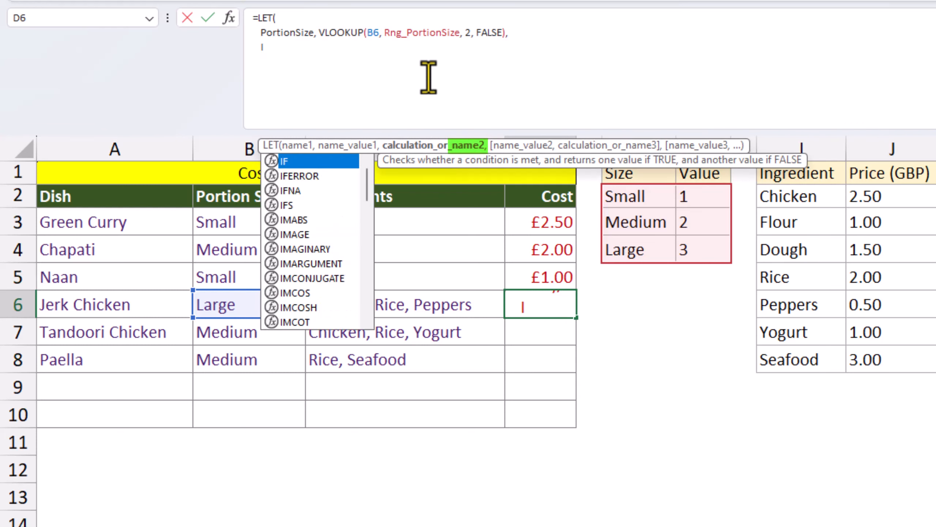
pyautogui.write('ngredient')
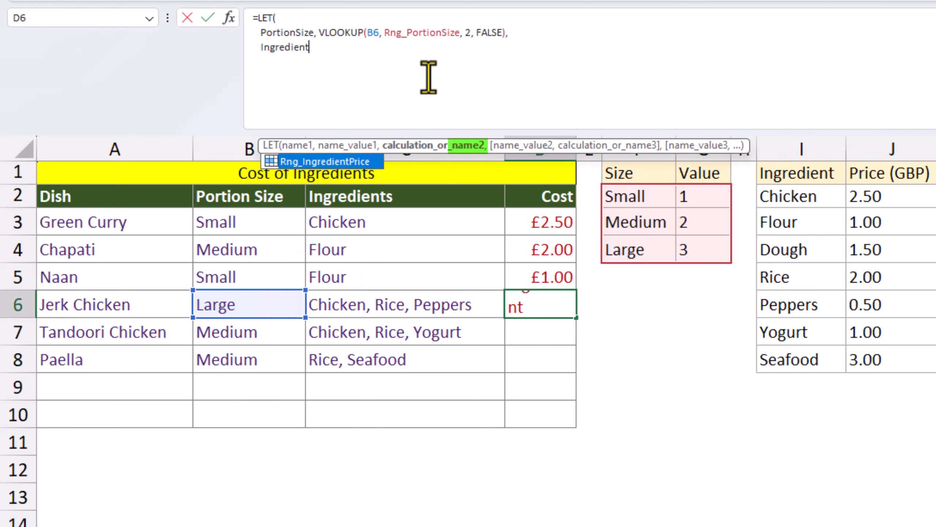
pyautogui.write('s,')
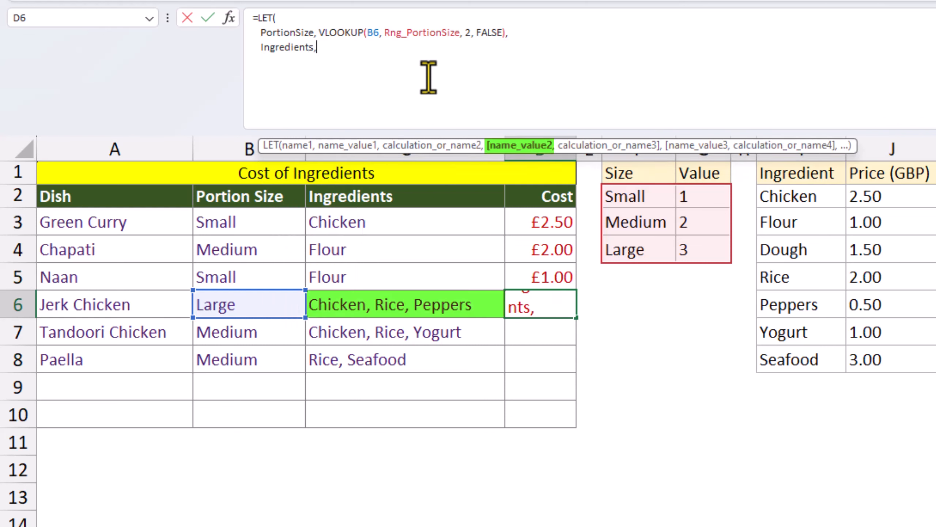
pyautogui.click(383, 306)
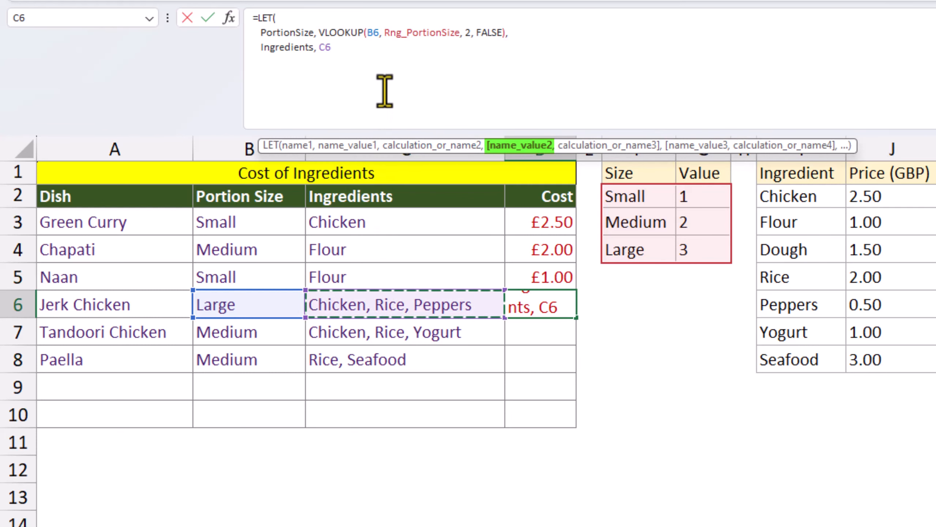
pyautogui.write(',')
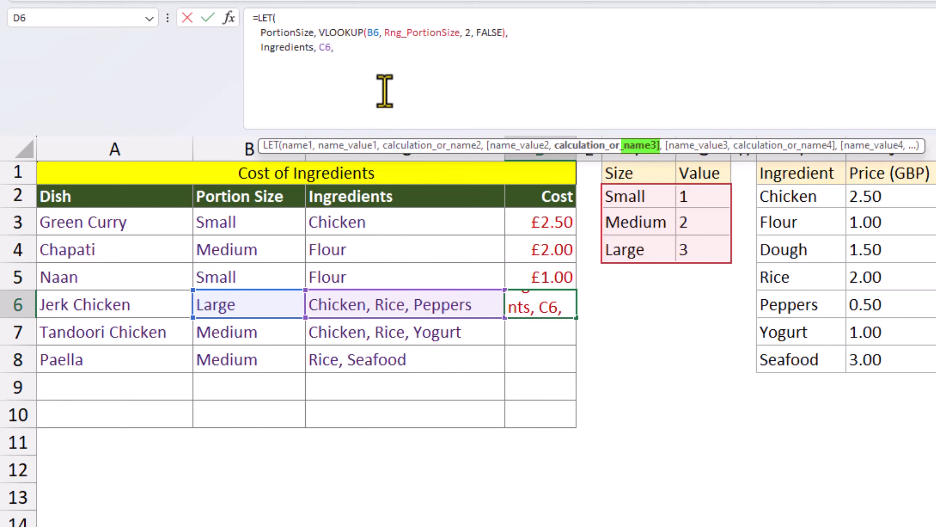
# - Declare a third LET name, IngredientList, on the next line of the formula, followed by a comma
pyautogui.hotkey('alt', 'Return')
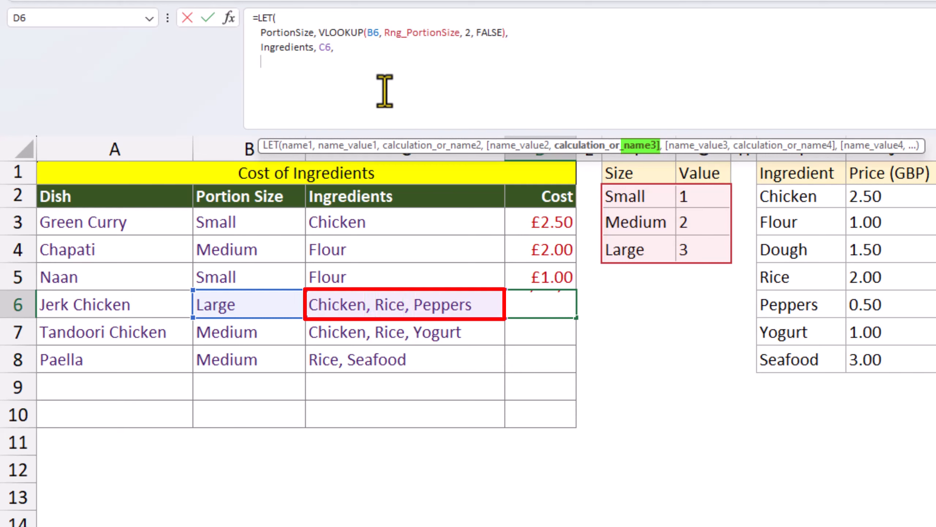
pyautogui.write('I')
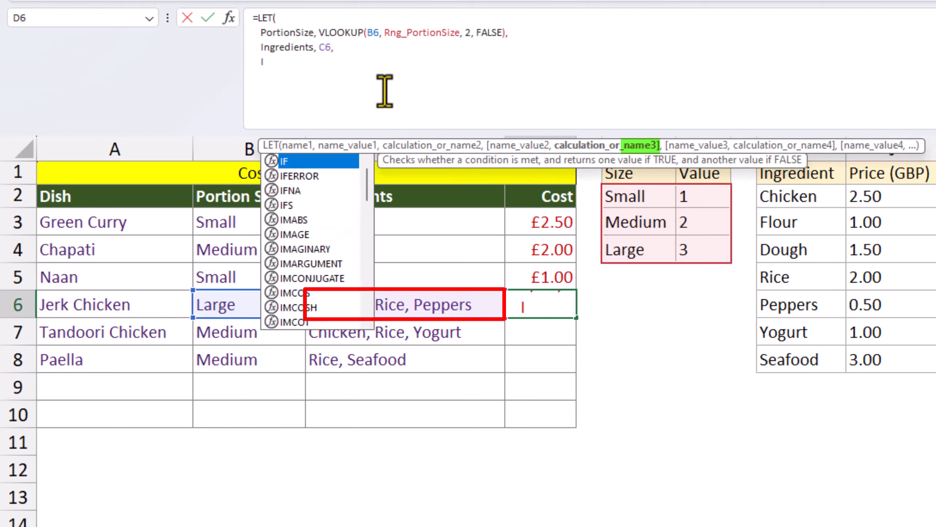
pyautogui.write('ngred')
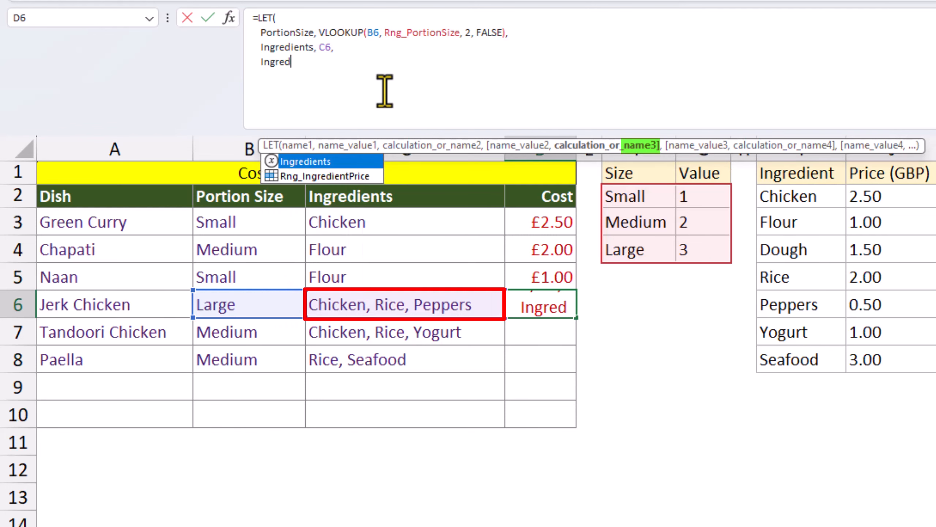
pyautogui.write('ients')
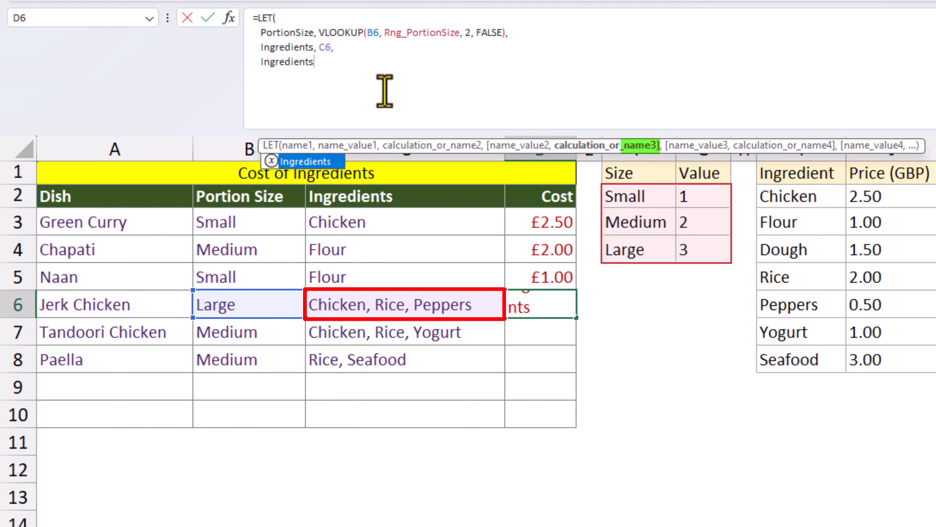
pyautogui.press('BackSpace')
pyautogui.write('List')
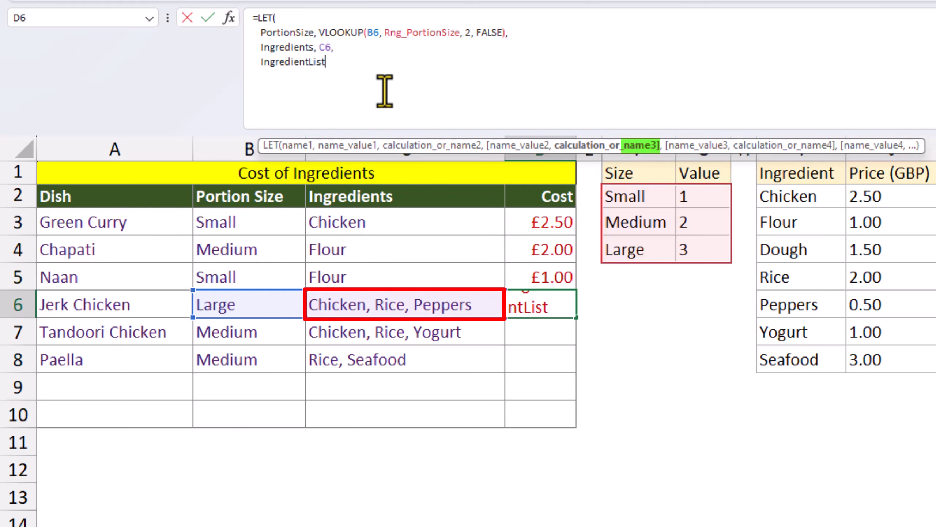
pyautogui.write(',')
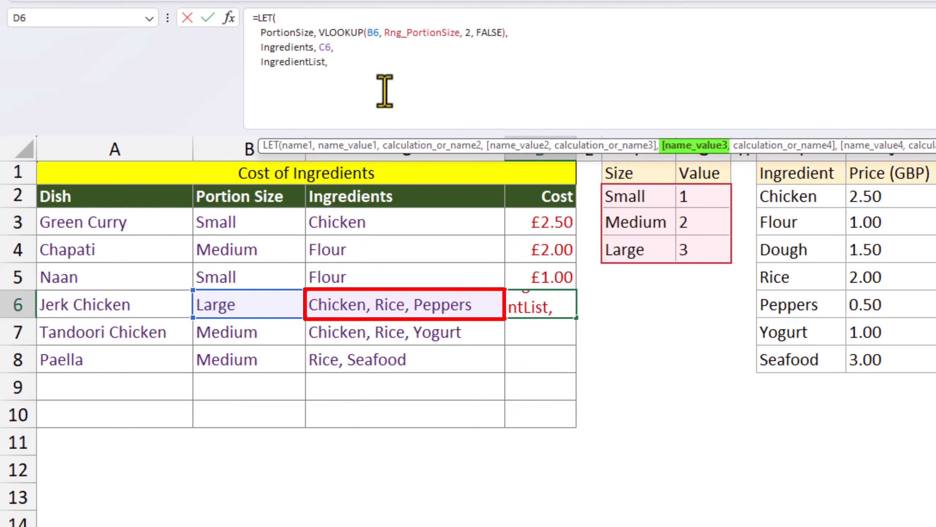
# - Give IngredientList a TEXTSPLIT value with the Ingredients name as the text to split
pyautogui.moveTo(256, 142); pyautogui.dragTo(137, 127)
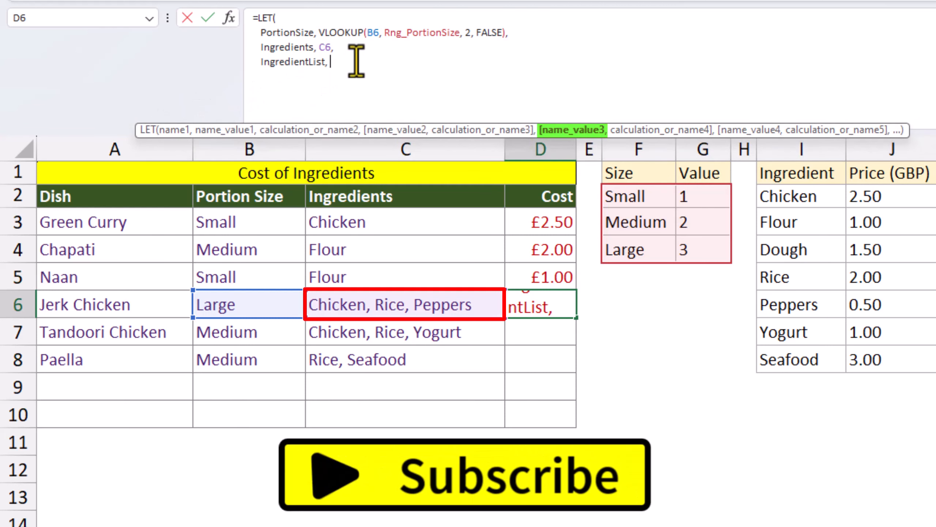
pyautogui.write('te')
pyautogui.press('Down')
pyautogui.press('Down')
pyautogui.press('Down')
pyautogui.press('Down')
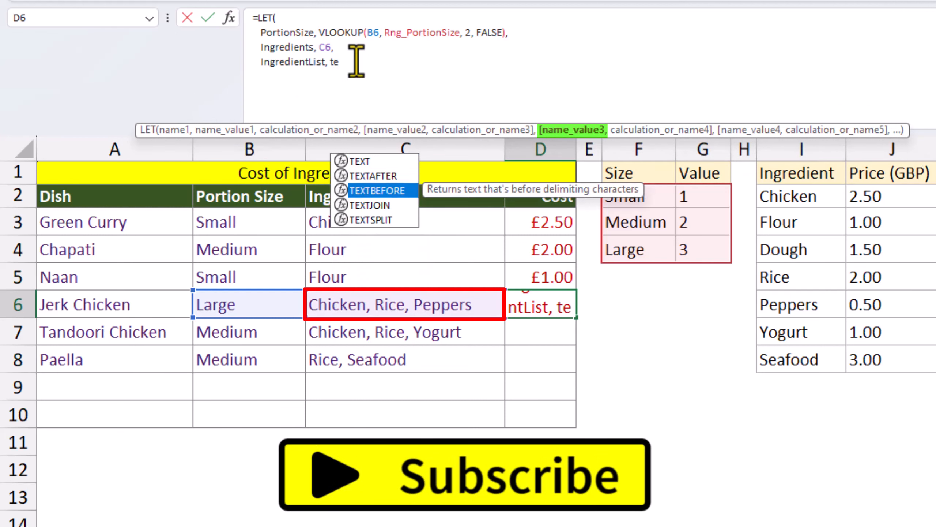
pyautogui.press('Tab')
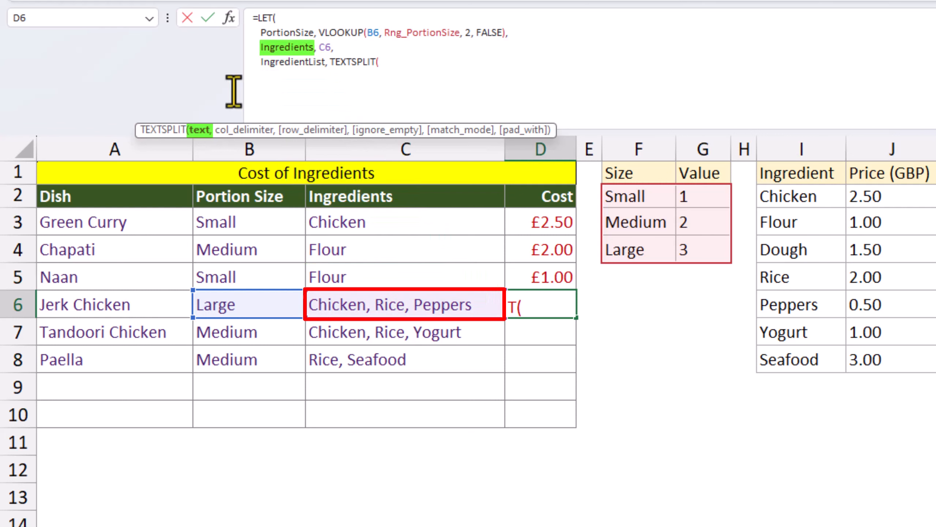
pyautogui.write('Ing')
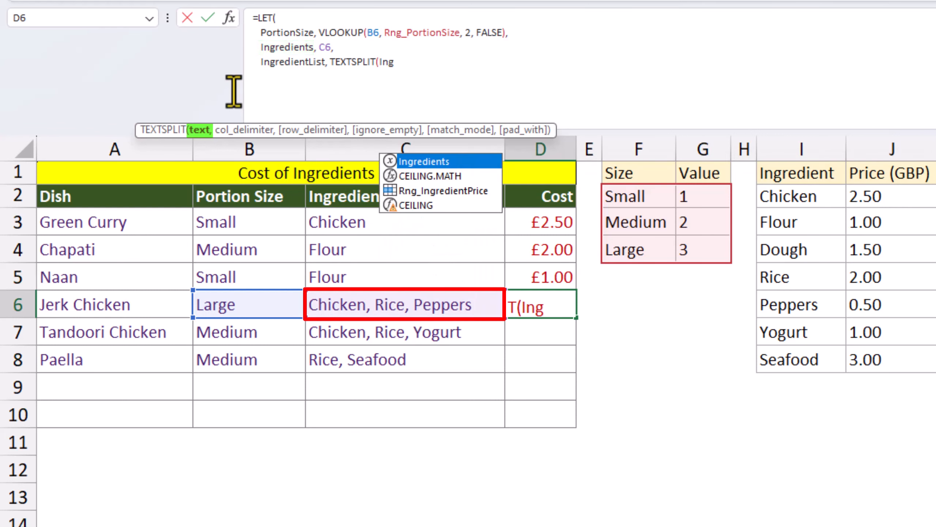
pyautogui.press('Tab')
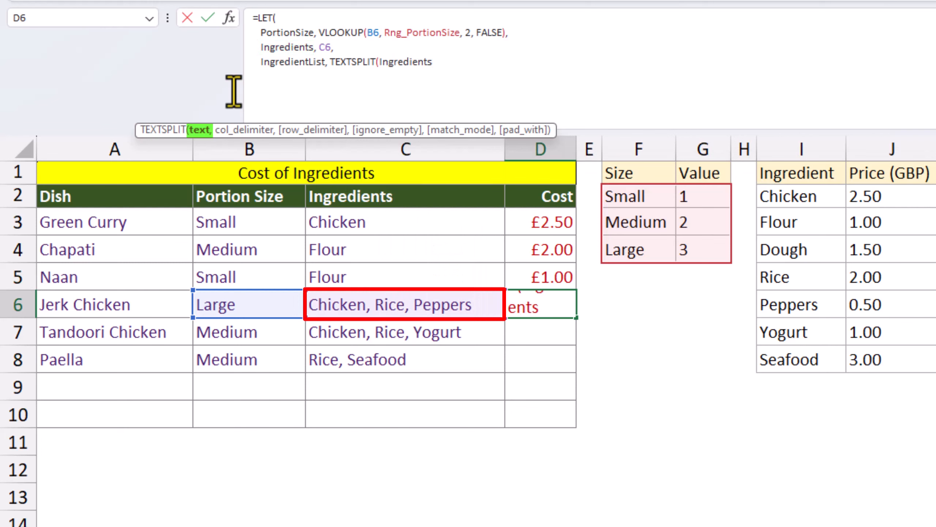
pyautogui.write(',')
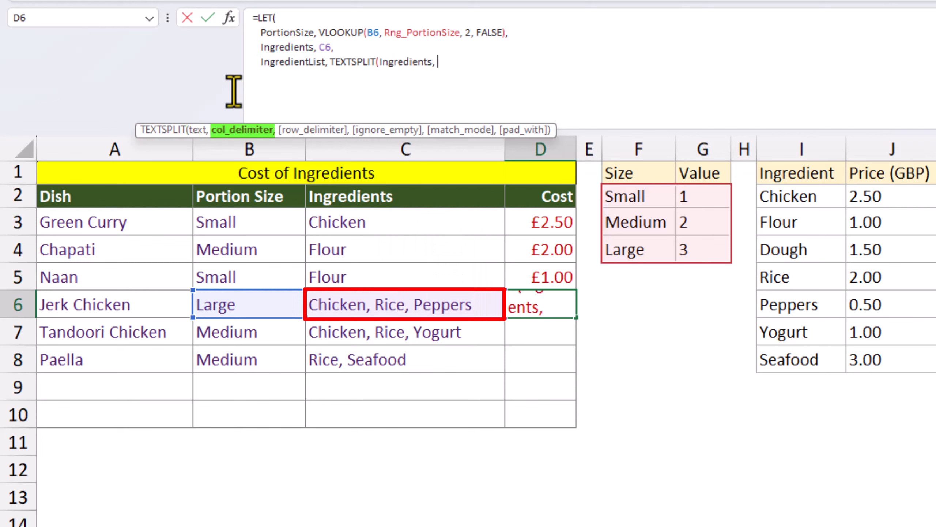
# - Set the TEXTSPLIT column delimiter to ", " (comma and space), then close the function with a bracket and comma
pyautogui.write(' "')
pyautogui.write(',')
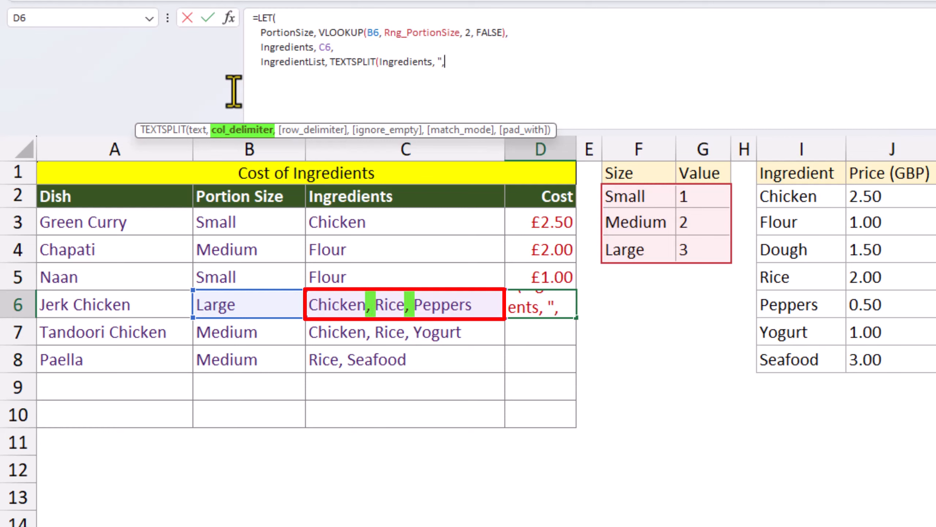
pyautogui.write(' "')
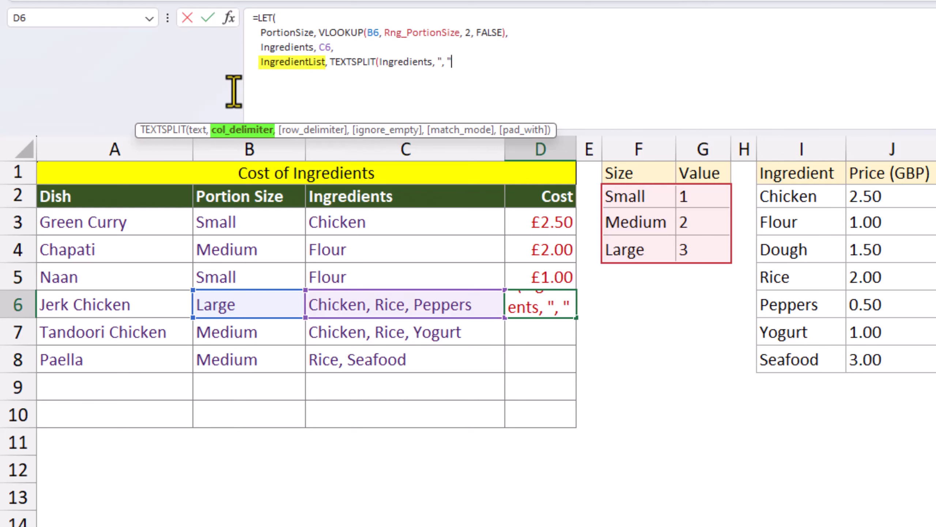
pyautogui.write(')')
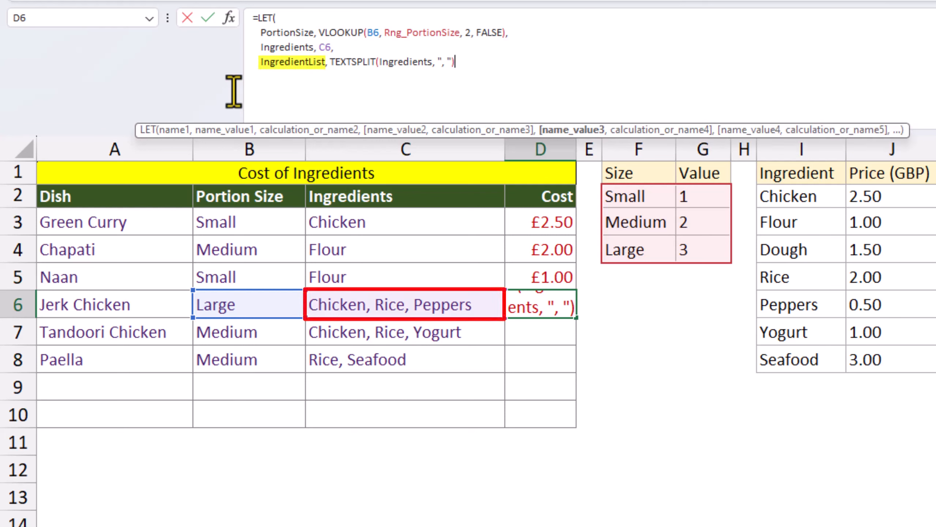
pyautogui.write(',')
# - Declare a fourth LET name, TotalCost, on a new line of the formula, followed by a comma
pyautogui.hotkey('alt', 'Return')
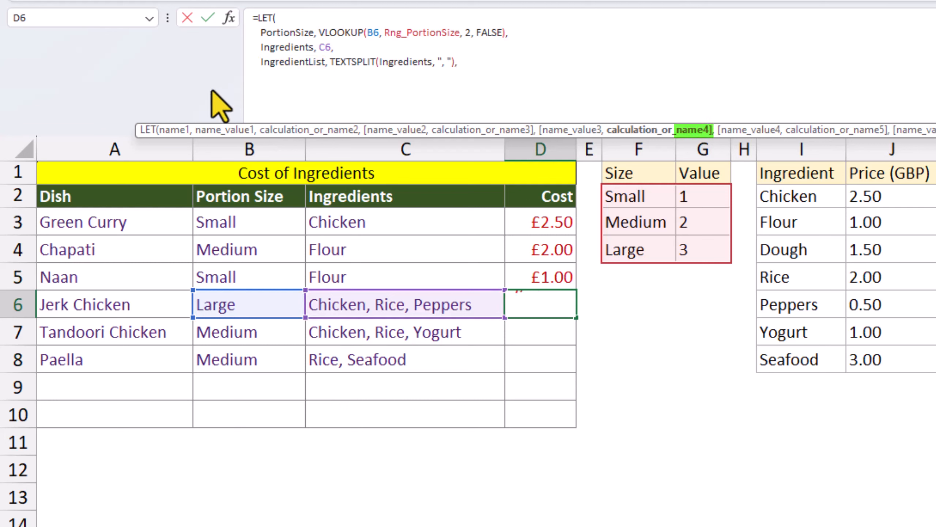
pyautogui.write('Total')
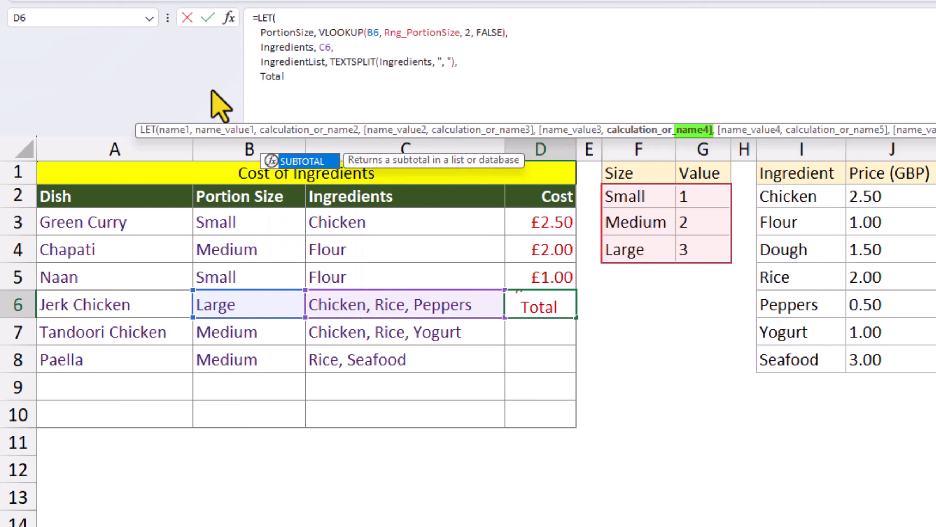
pyautogui.write('Cost')
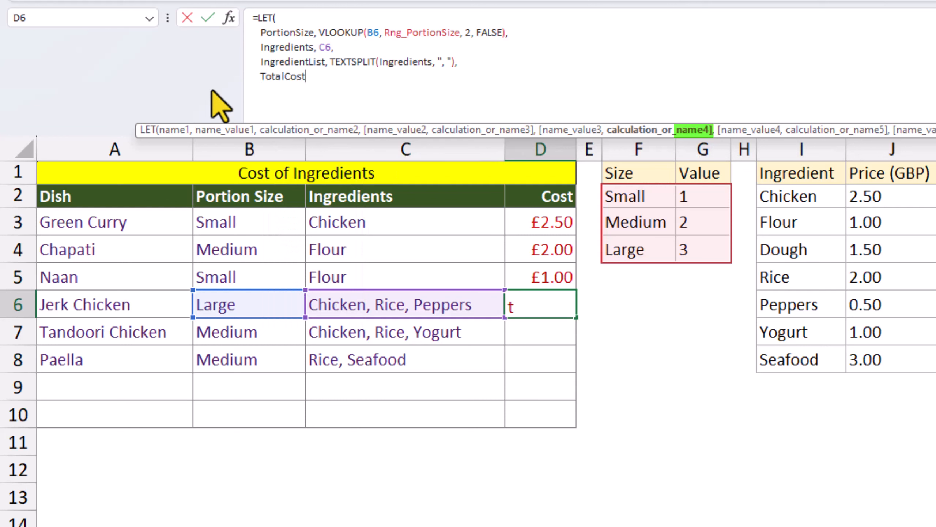
pyautogui.write(',')
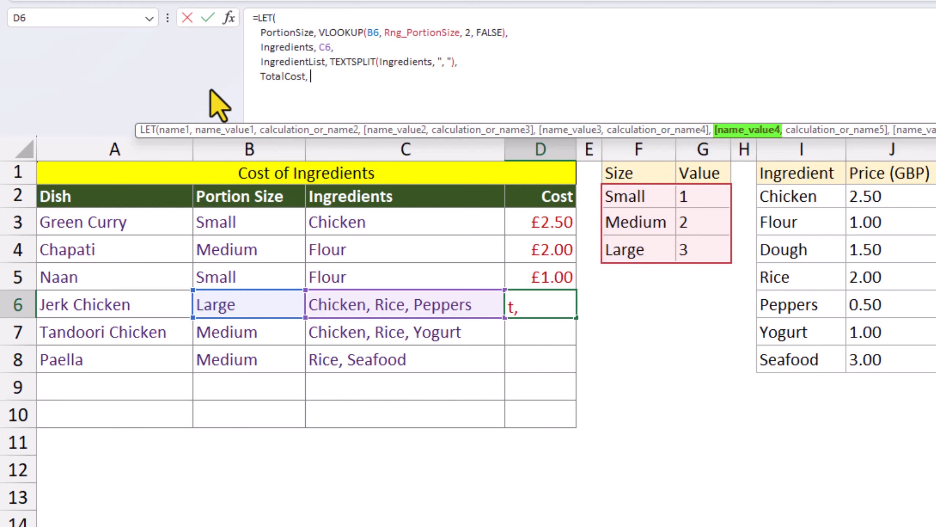
# - Give TotalCost a SUM value wrapping a VLOOKUP that looks up IngredientList in the named range Rng_IngredientPrice
pyautogui.moveTo(134, 132); pyautogui.dragTo(11, 133)
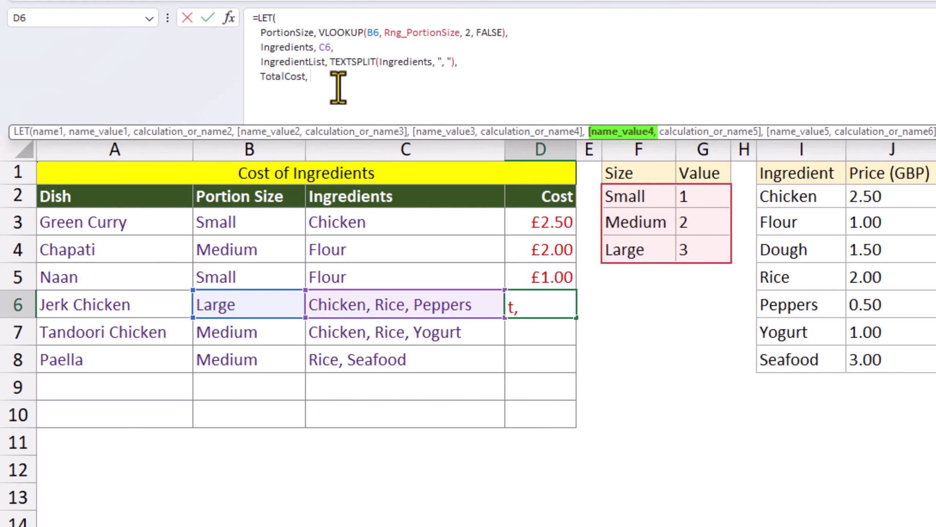
pyautogui.write('SUM')
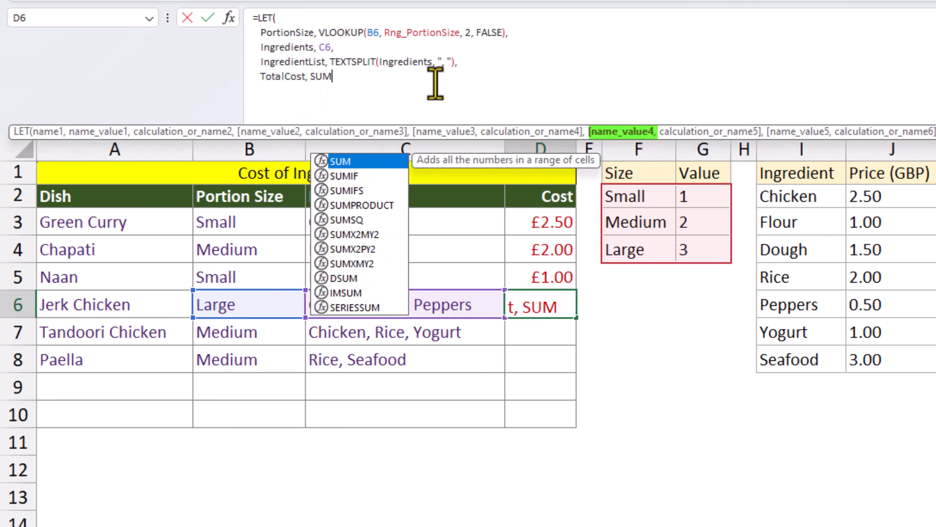
pyautogui.write('(')
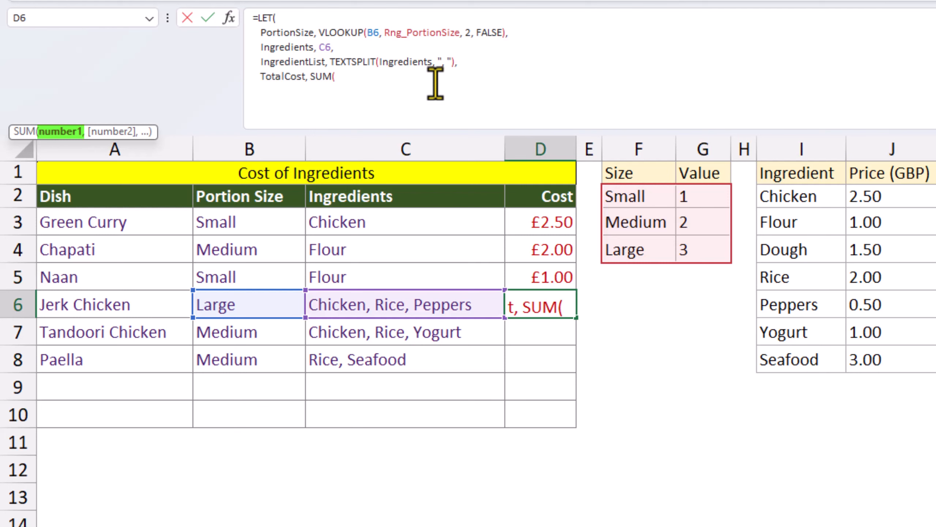
pyautogui.write('vl')
pyautogui.press('Tab')
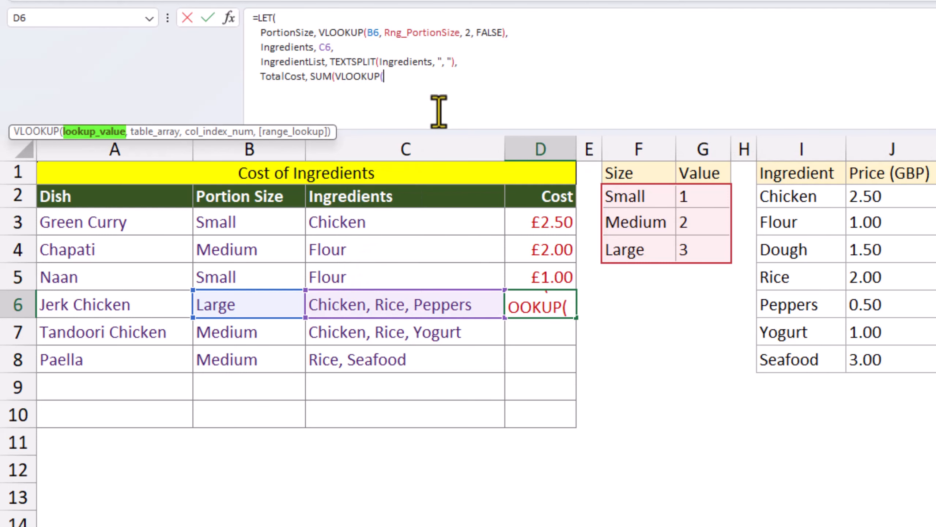
pyautogui.write('Ing')
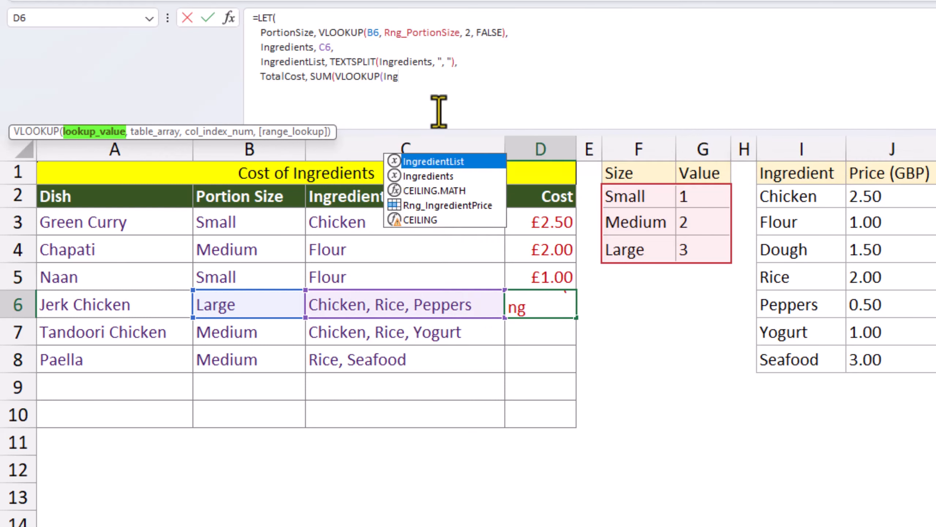
pyautogui.press('Tab')
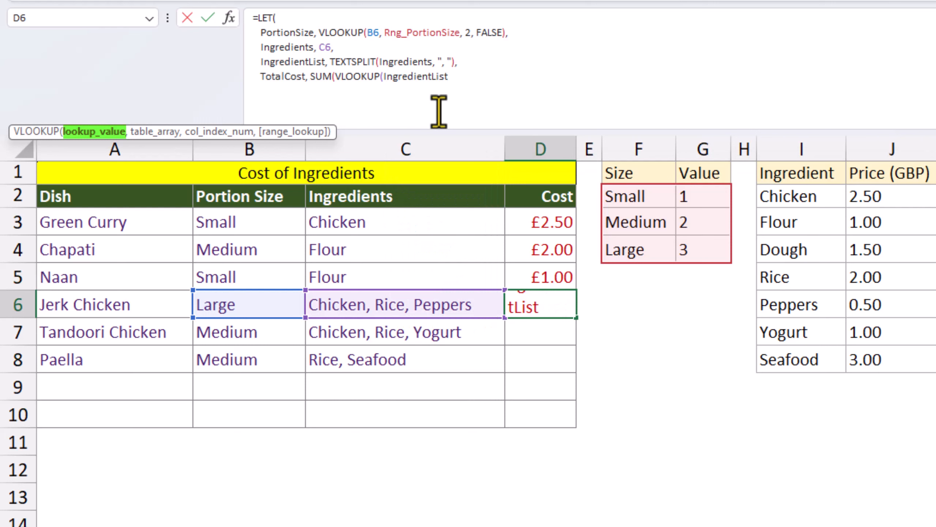
pyautogui.write(', rng')
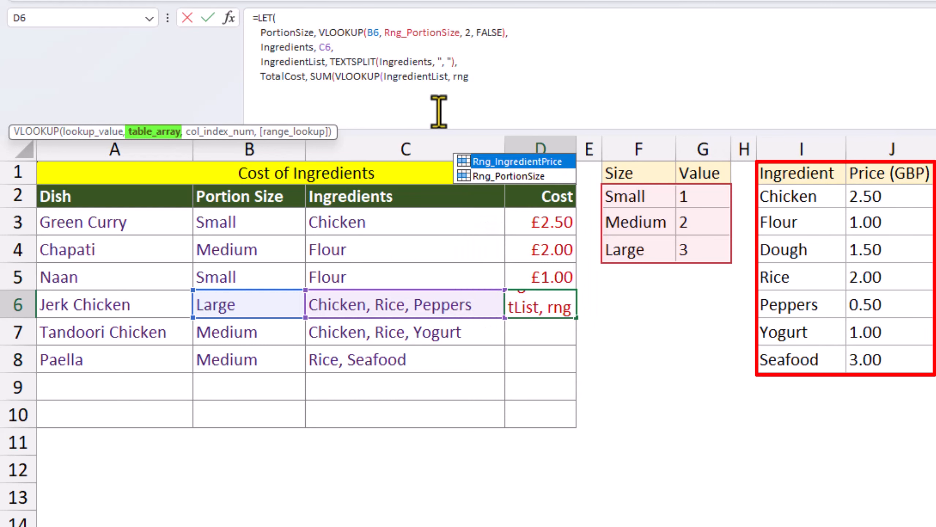
pyautogui.press('Tab')
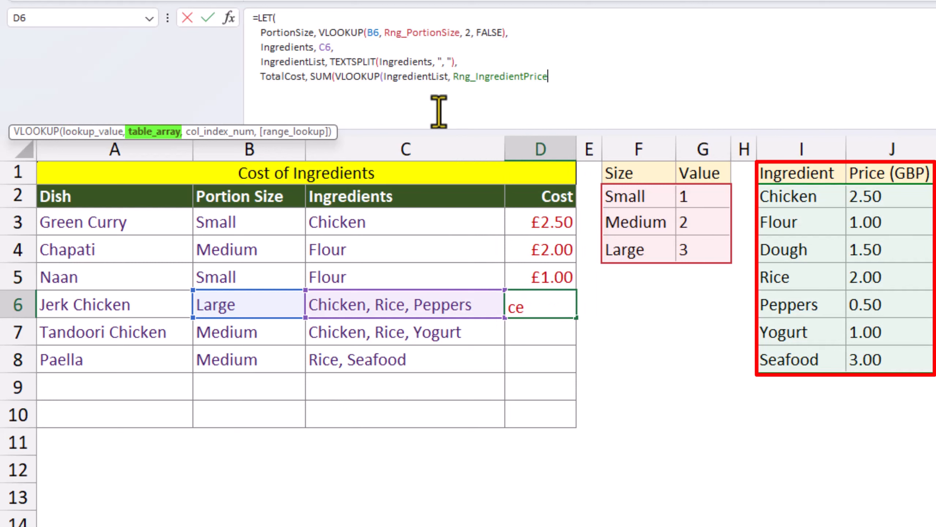
# - Finish the ingredient price VLOOKUP with column index 2 and FALSE, closing both VLOOKUP and SUM, followed by a comma
pyautogui.write(',2')
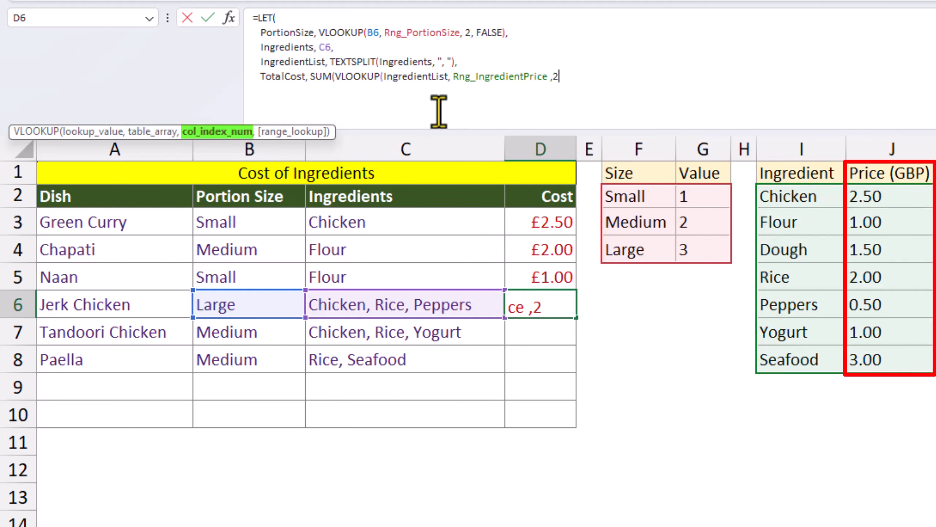
pyautogui.write(', ')
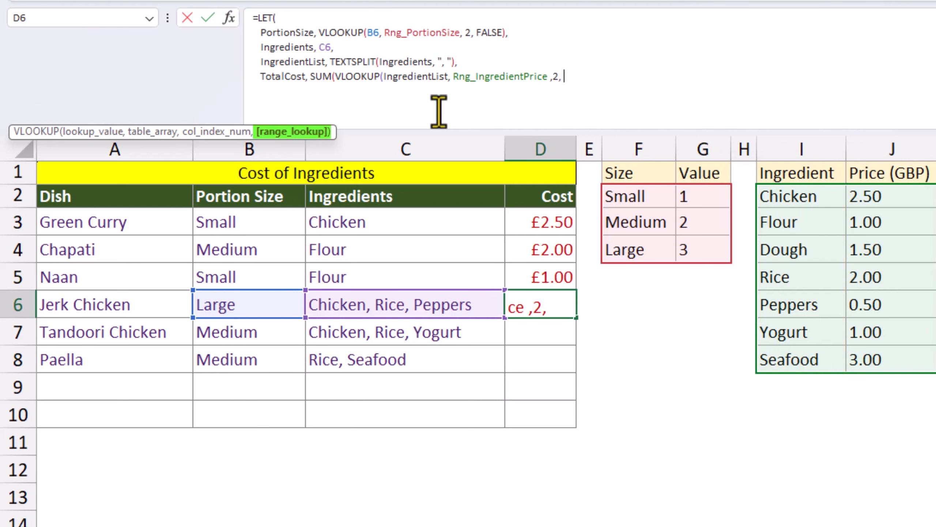
pyautogui.write('f')
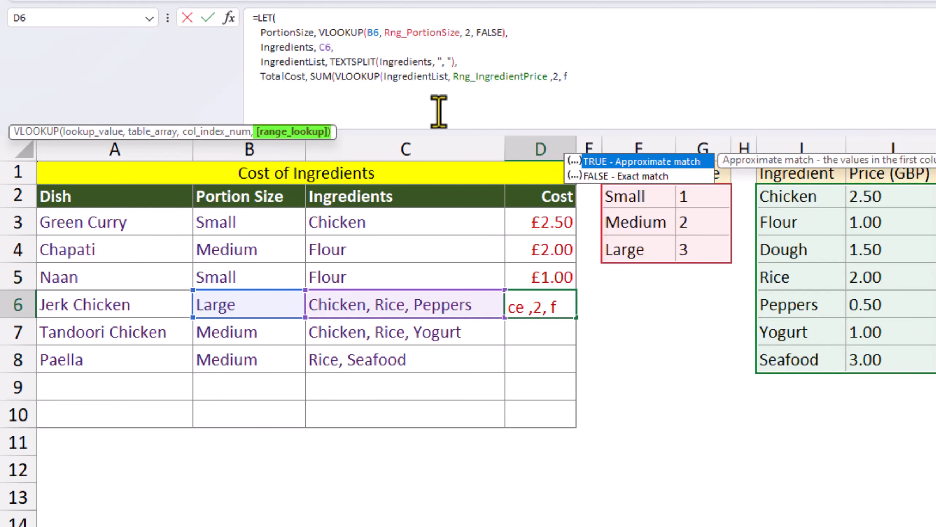
pyautogui.press('Tab')
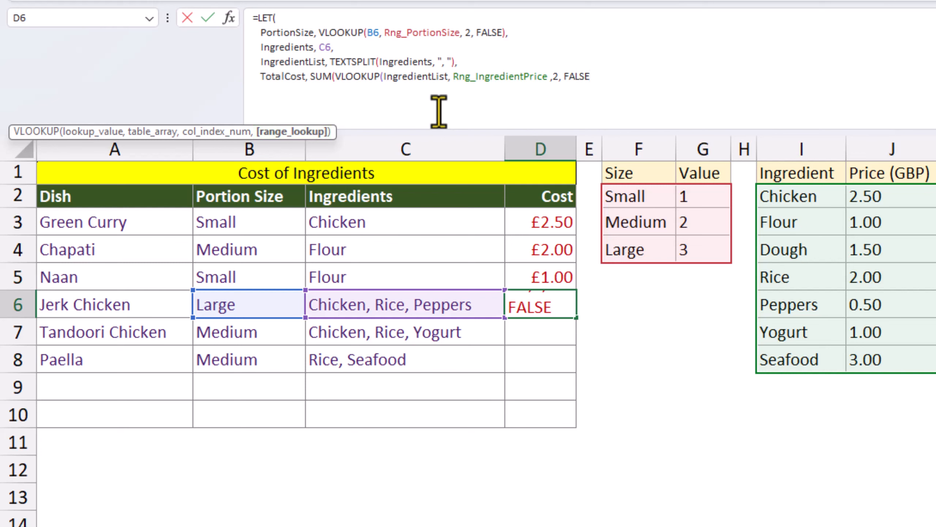
pyautogui.write(')')
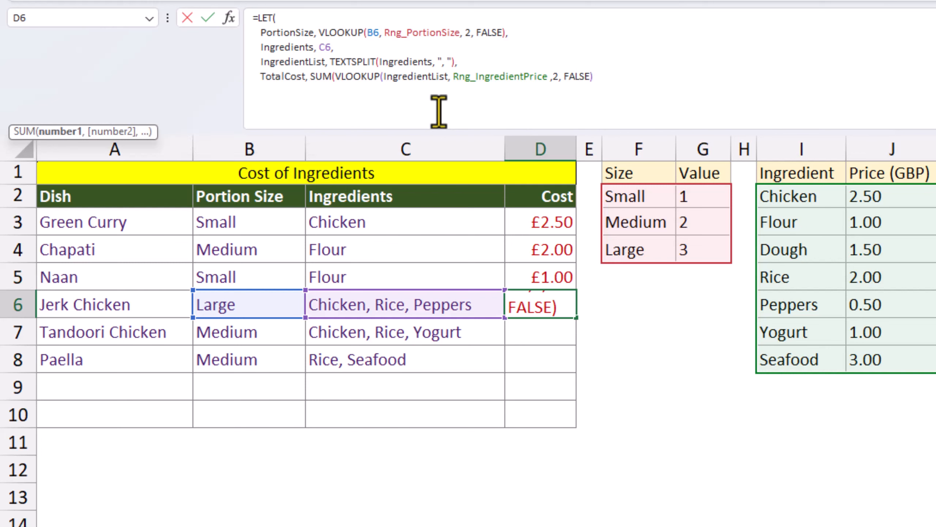
pyautogui.write(' )')
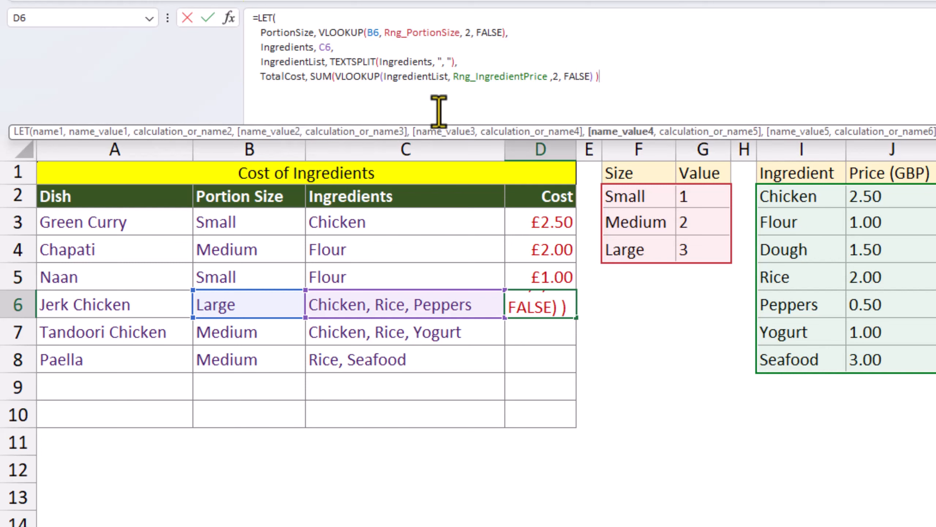
pyautogui.write(',')
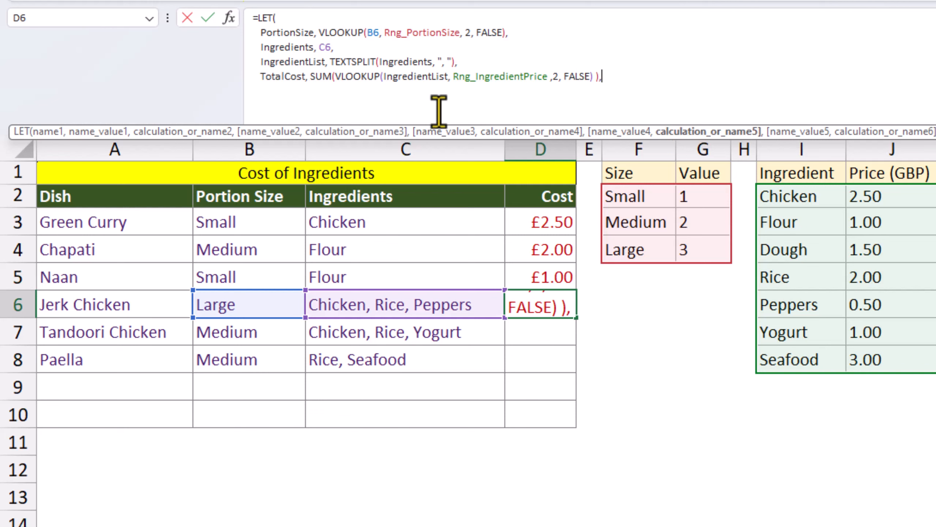
# - Add PortionSize * TotalCost as the final LET calculation on a new line, with the closing bracket on the line below
pyautogui.hotkey('alt', 'Return')
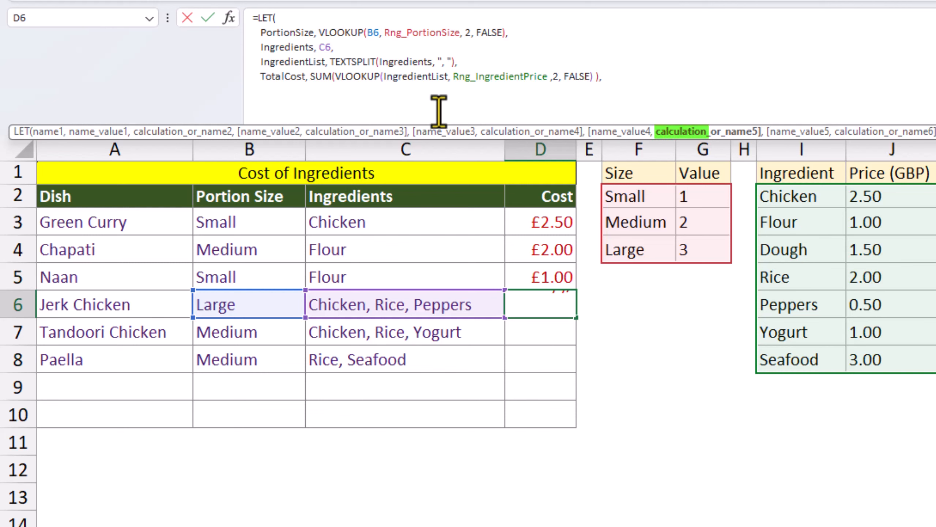
pyautogui.write('Po')
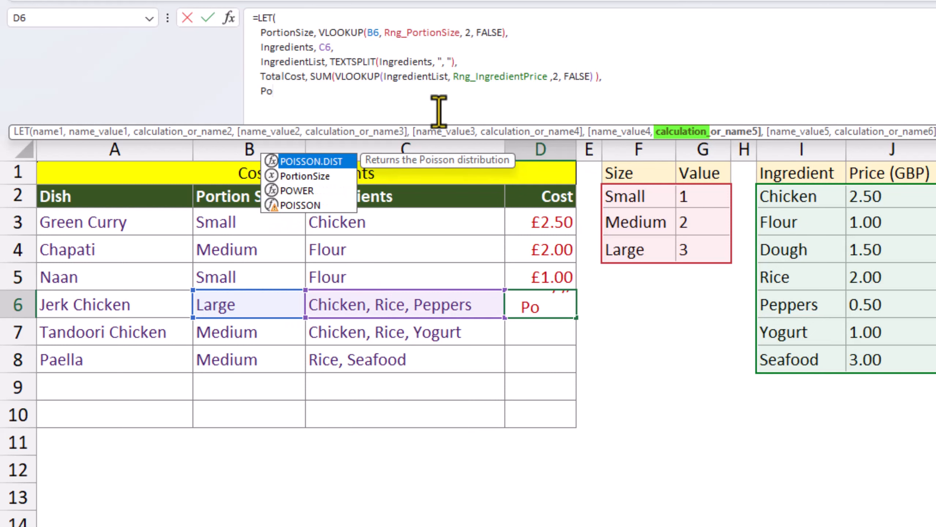
pyautogui.press('Down')
pyautogui.press('Tab')
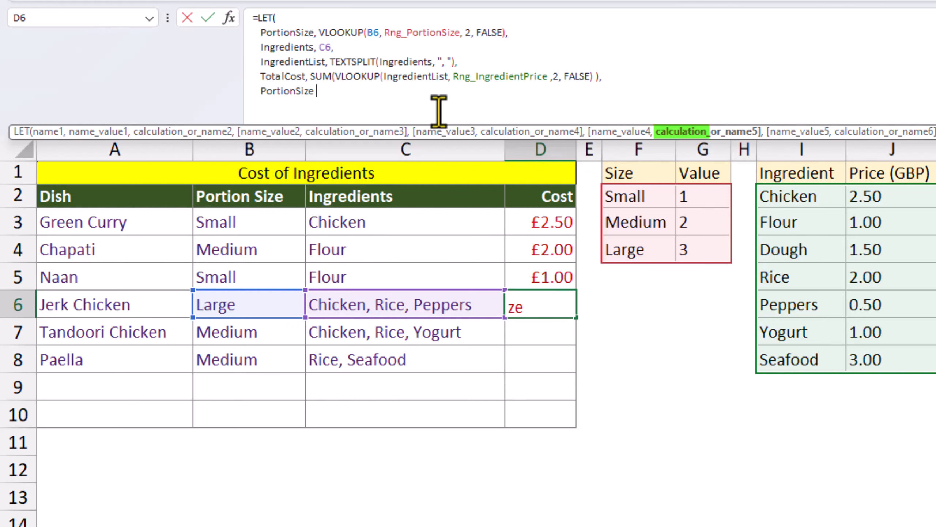
pyautogui.write('* T')
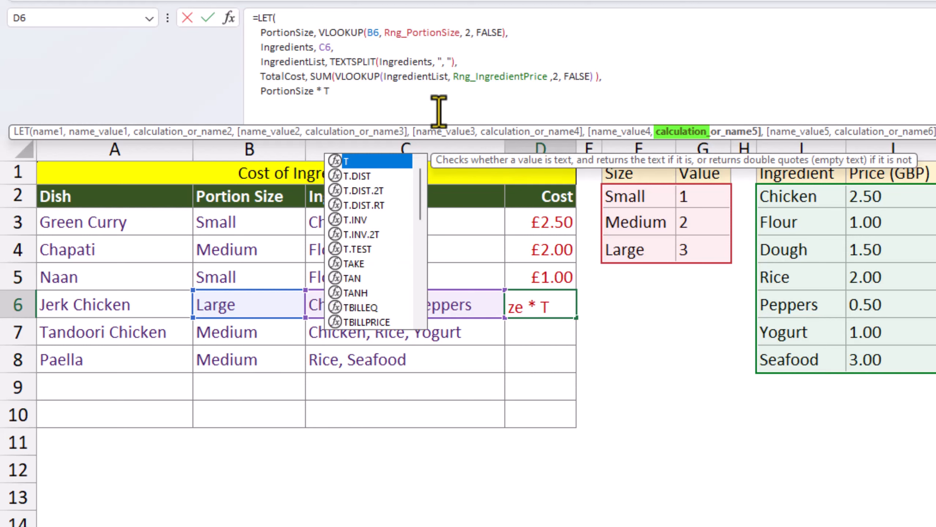
pyautogui.write('ot')
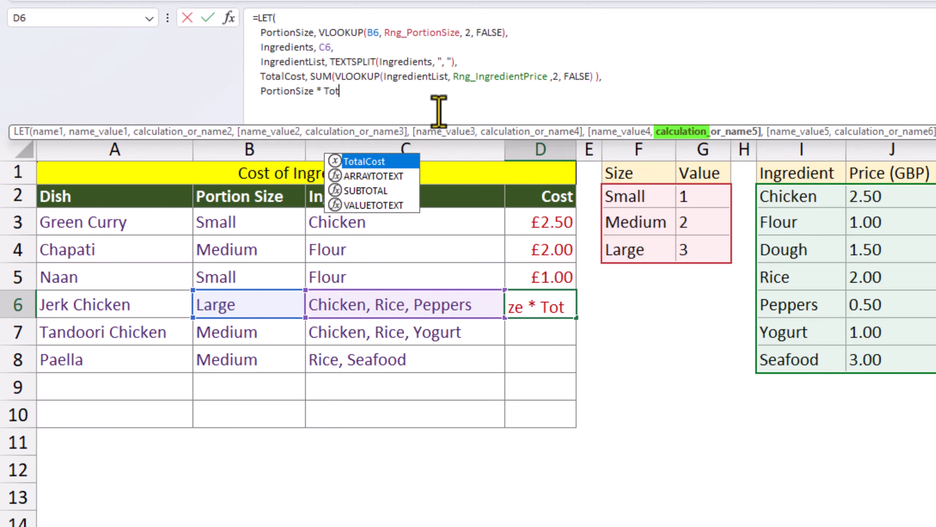
pyautogui.press('Tab')
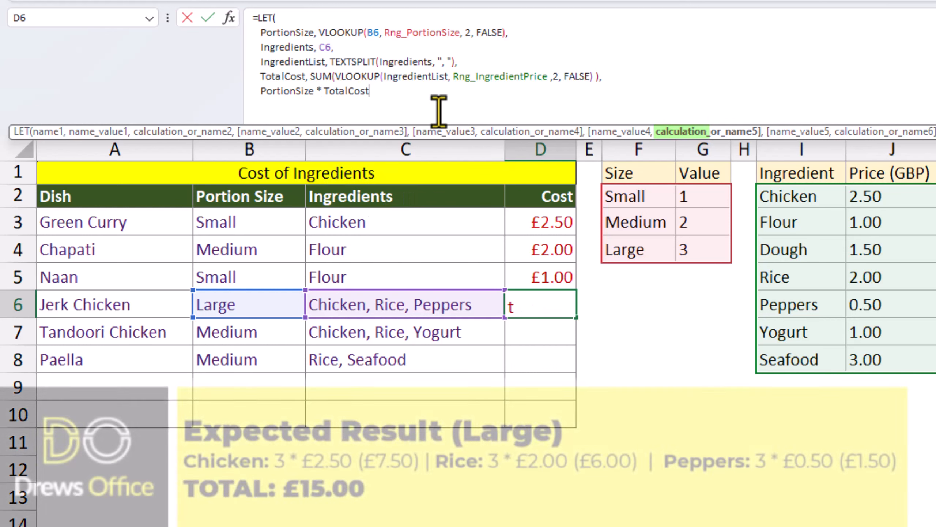
pyautogui.hotkey('alt', 'Return')
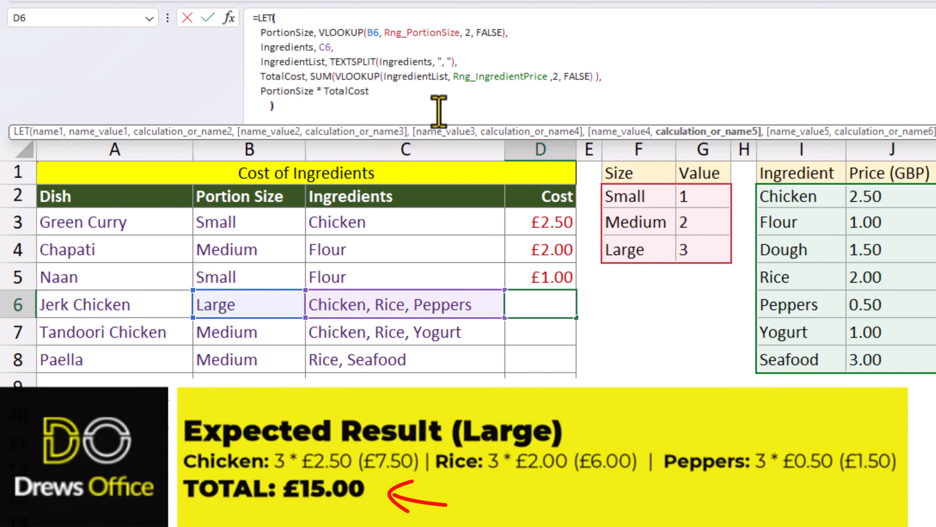
# - Commit the LET formula in D6 and fill it down through D8 and up through D3
pyautogui.write(')')
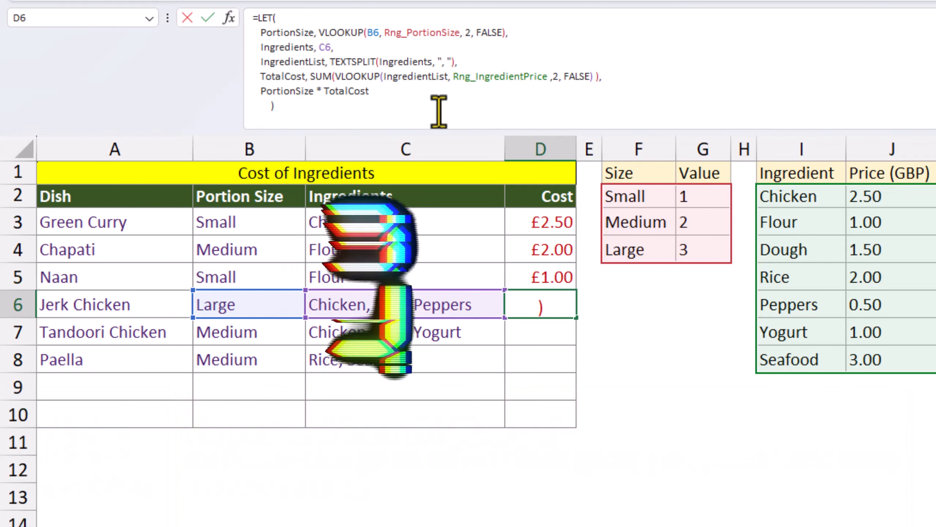
pyautogui.press('Return')
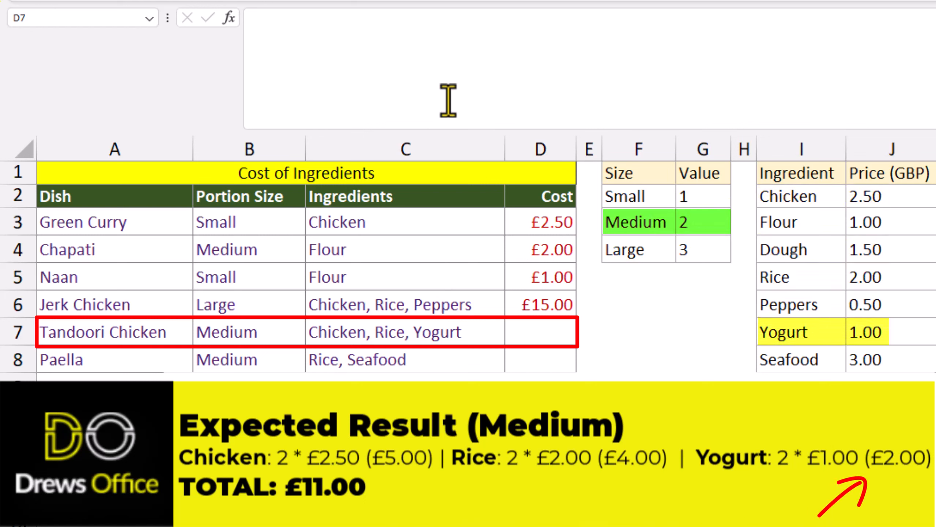
pyautogui.click(566, 296)
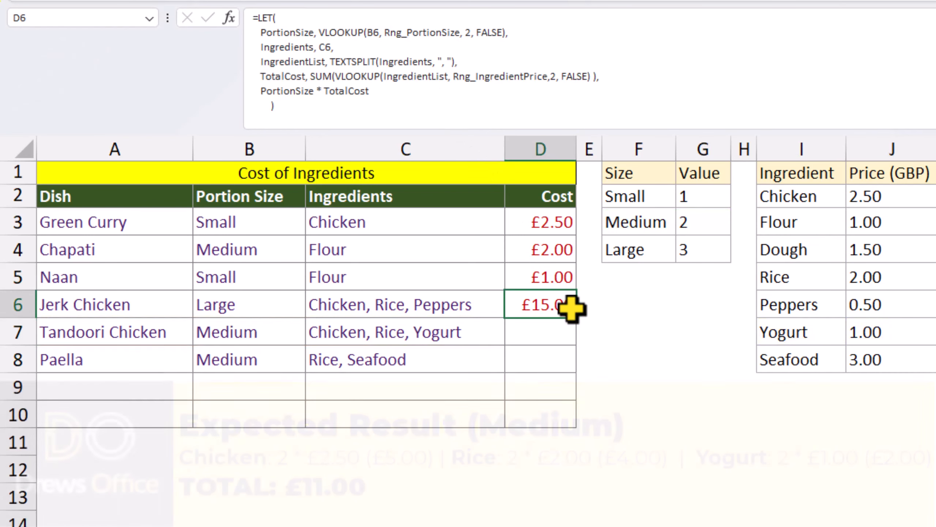
pyautogui.moveTo(580, 323); pyautogui.dragTo(577, 348)
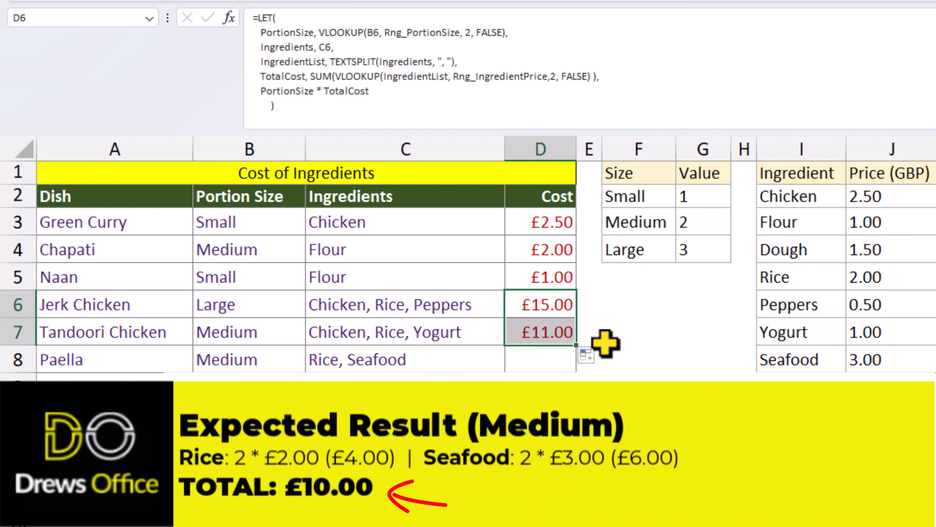
pyautogui.moveTo(577, 347); pyautogui.dragTo(597, 373)
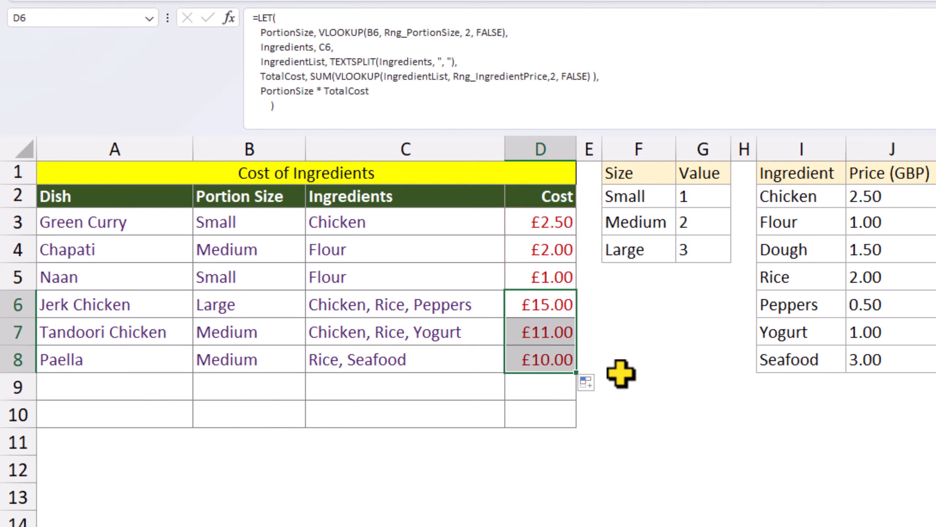
pyautogui.moveTo(575, 372); pyautogui.dragTo(562, 213)
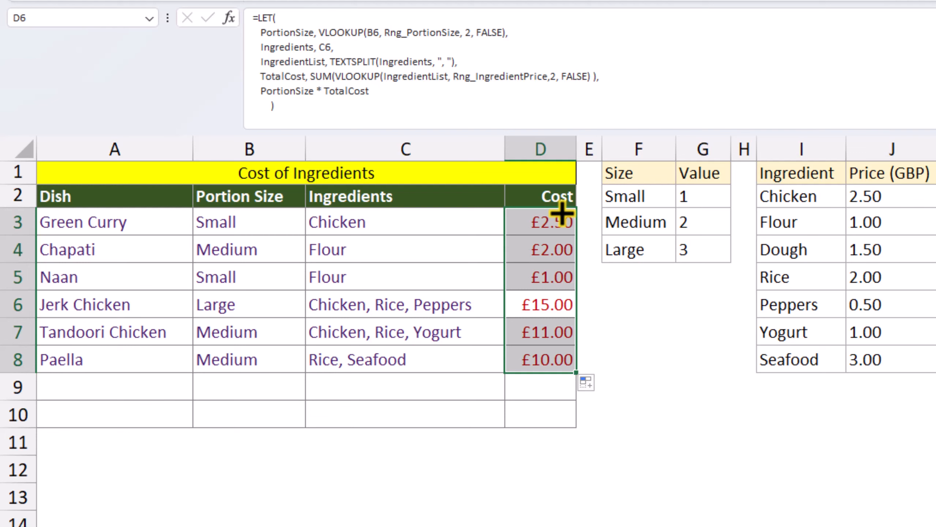
# - Add Rice to the Green Curry ingredients in C3, making the list "Chicken, Rice"
pyautogui.click(452, 225)
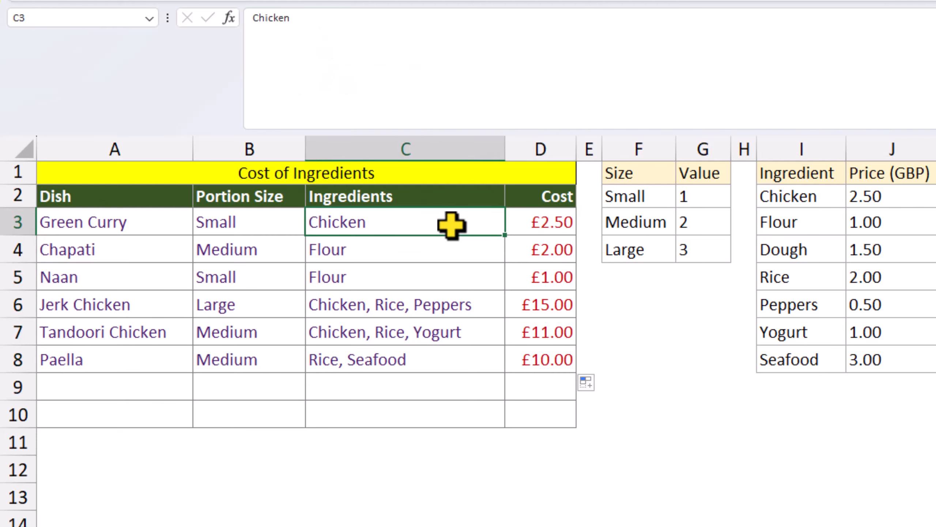
pyautogui.doubleClick(452, 224)
pyautogui.write(', Rice')
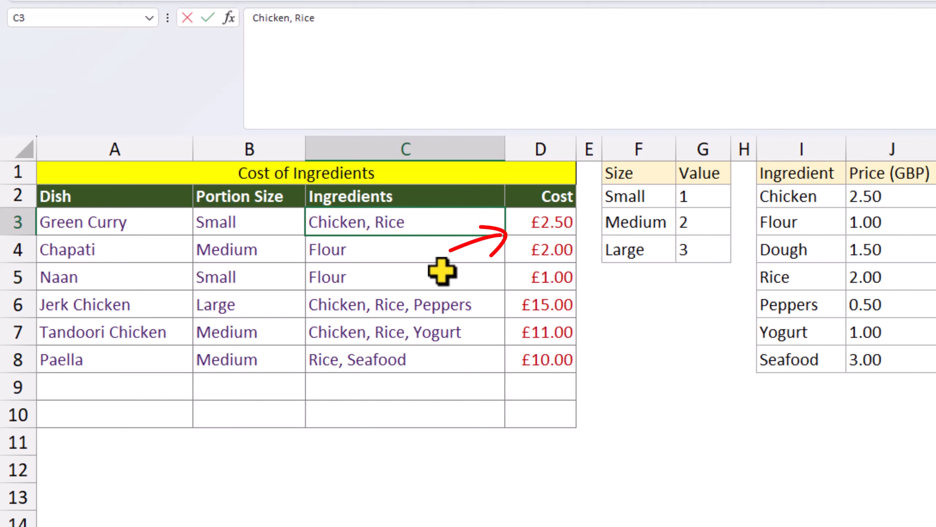
pyautogui.press('Return')
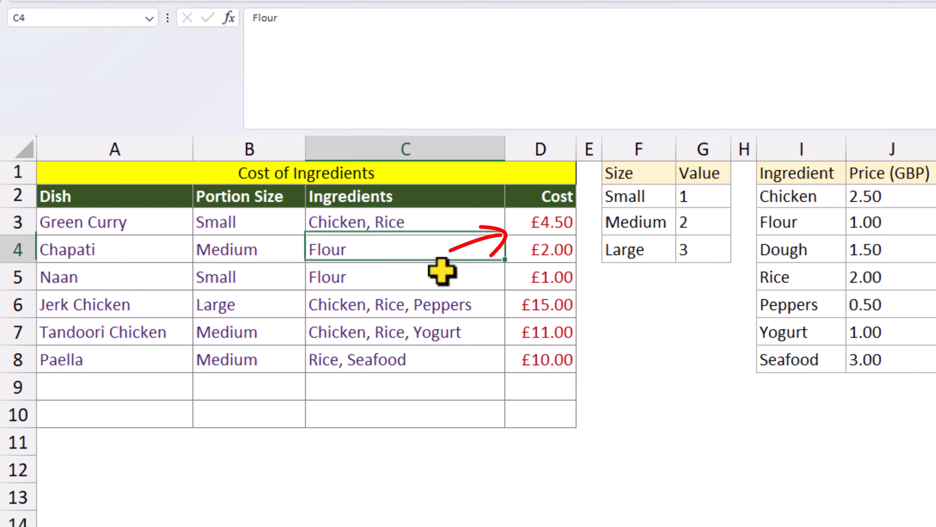
# - Set the price of Flour in the ingredient price table to 1.50
pyautogui.click(889, 222)
pyautogui.write('1.50')
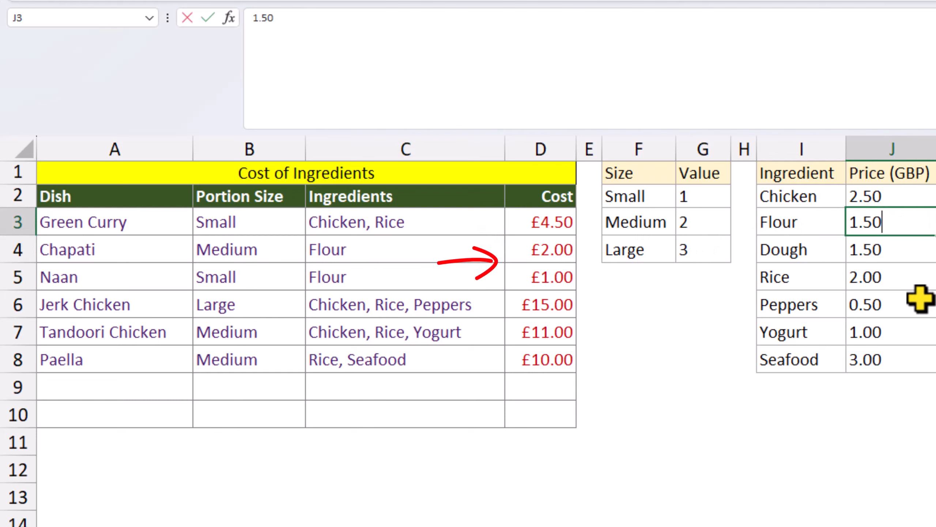
pyautogui.press('Return')
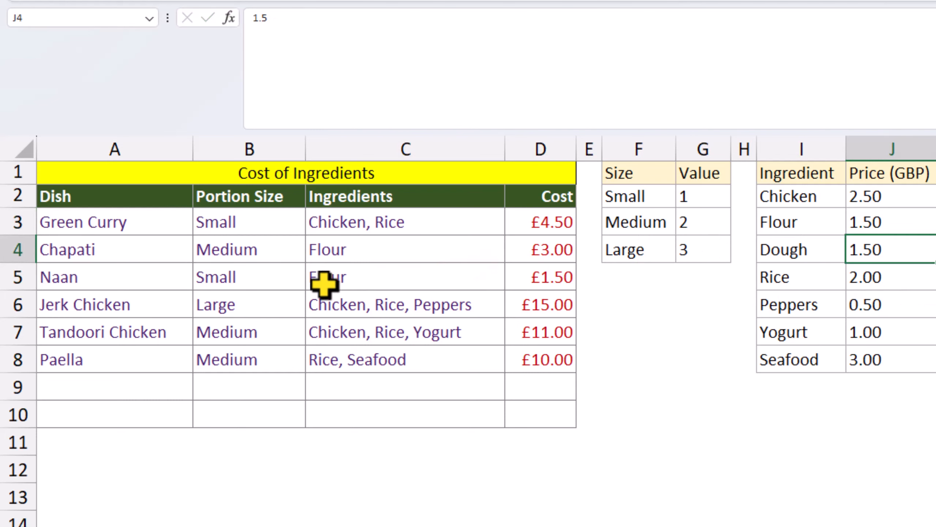
# - Set the portion size of the Naan dish in B5 to Large
pyautogui.click(265, 282)
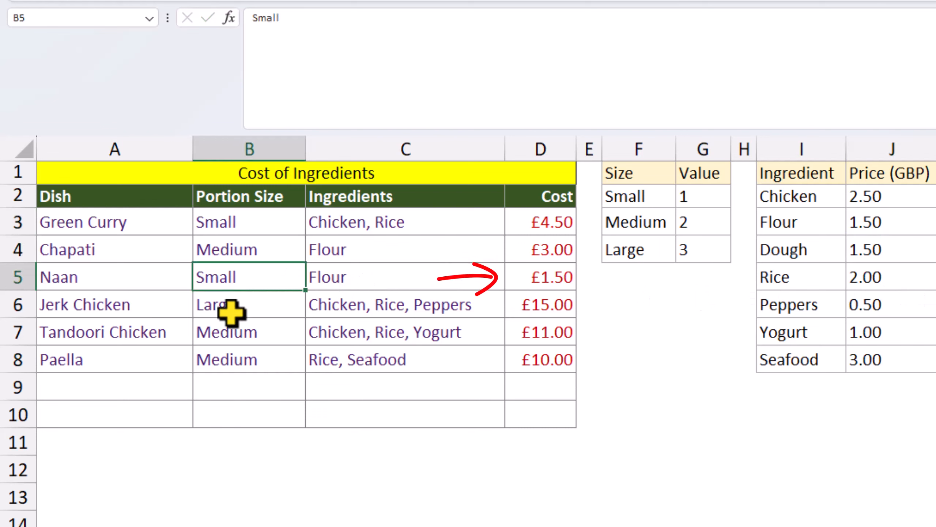
pyautogui.write('La')
pyautogui.press('Return')
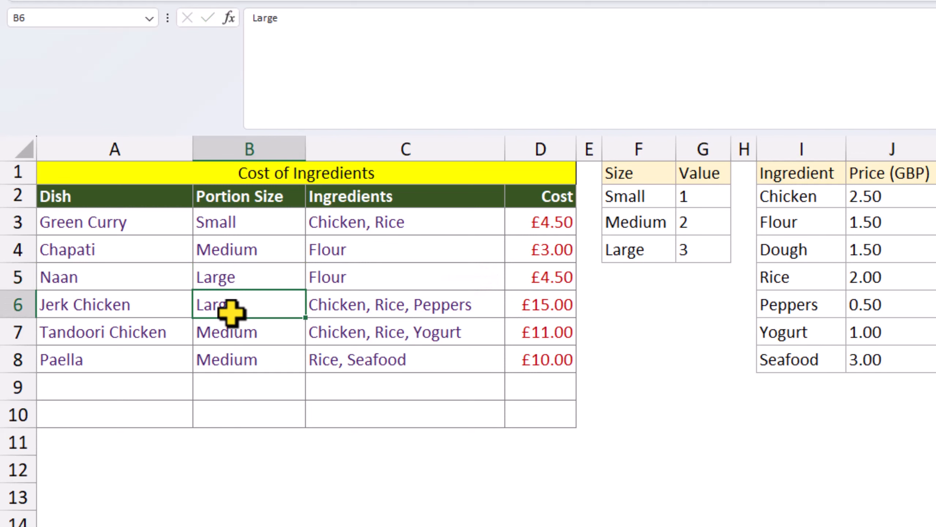
# - Fill the Paella cost formula from D8 down into the empty rows through D10
pyautogui.click(560, 365)
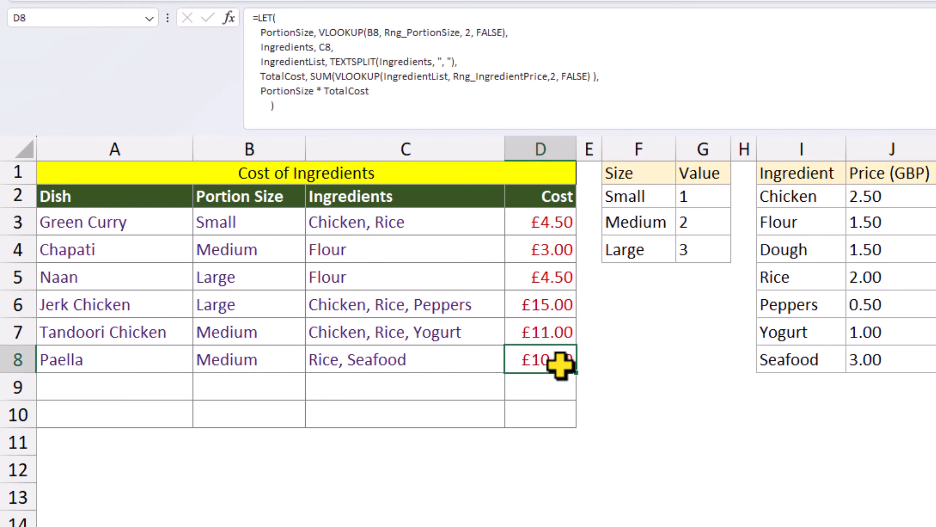
pyautogui.moveTo(576, 373); pyautogui.dragTo(577, 439)
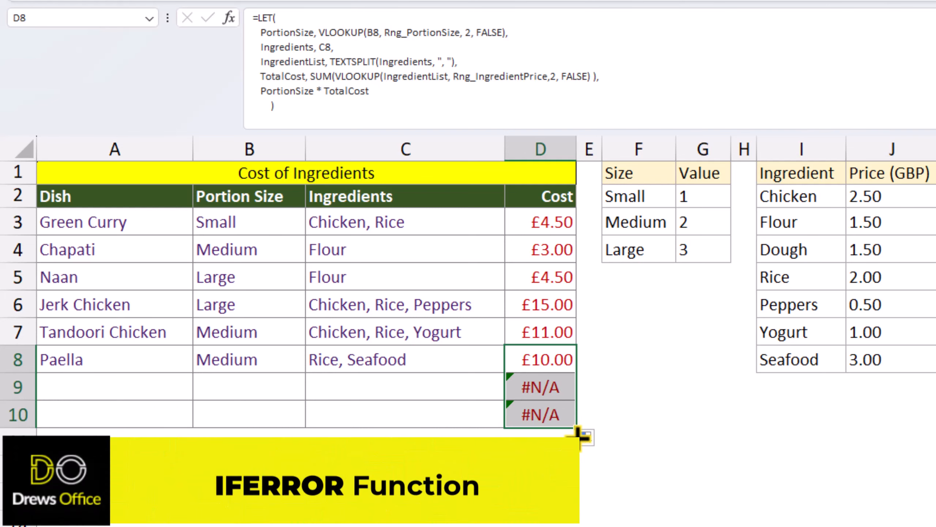
# - Insert an opening IFERROR( before LET in the D3 formula, leaving a single space between the two functions
pyautogui.click(541, 231)
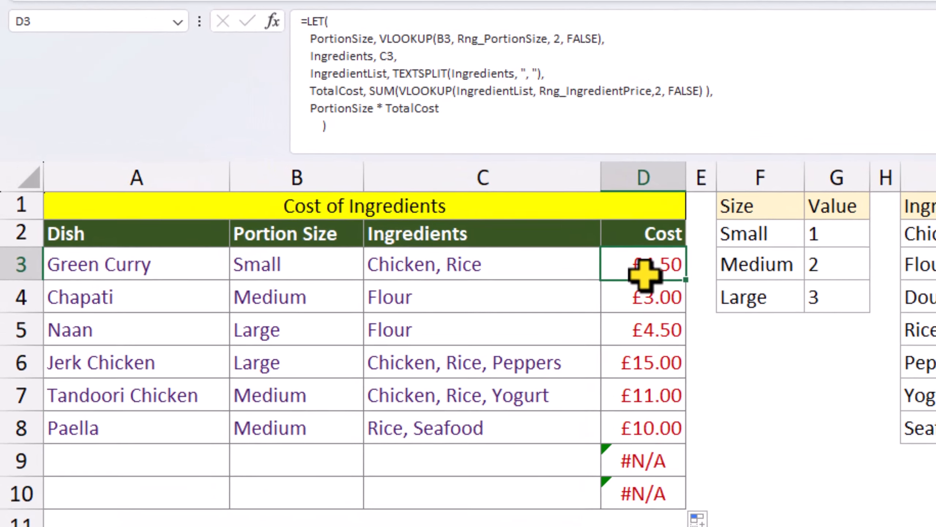
pyautogui.click(305, 23)
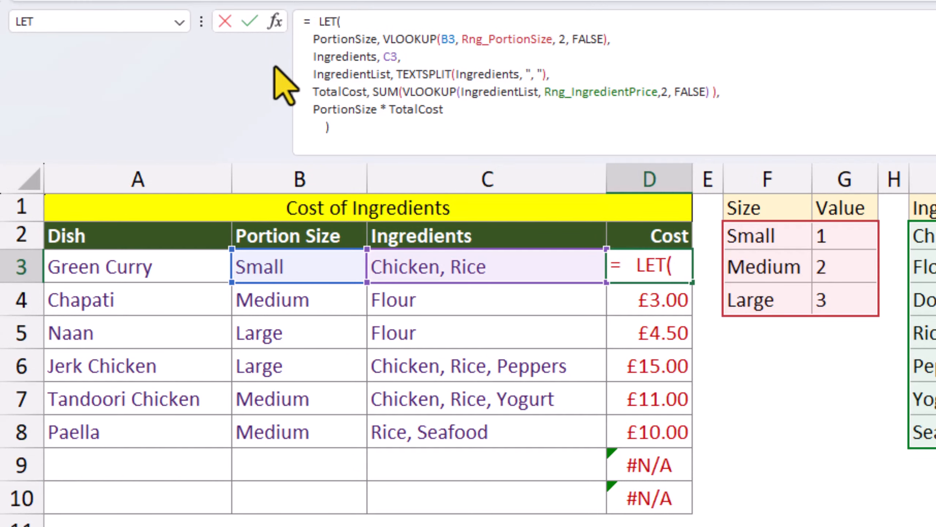
pyautogui.write('i')
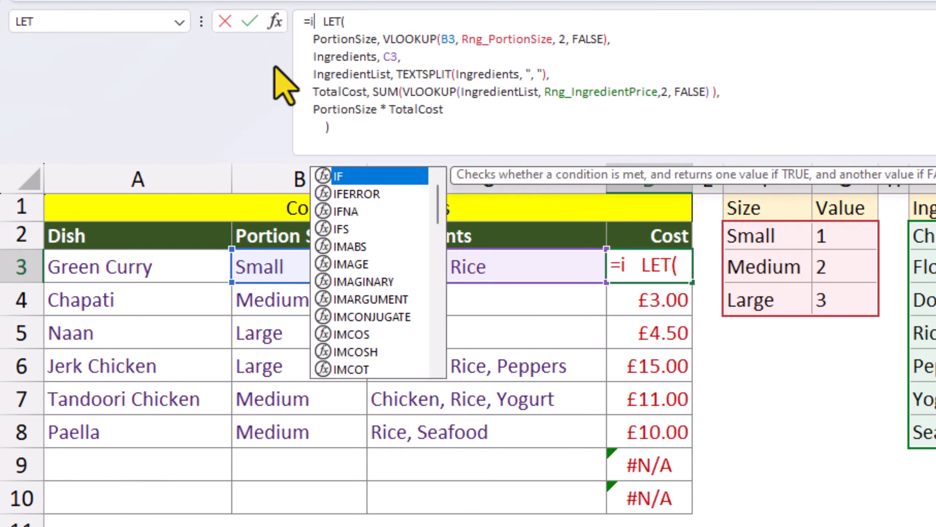
pyautogui.write('f')
pyautogui.press('Down')
pyautogui.press('Tab')
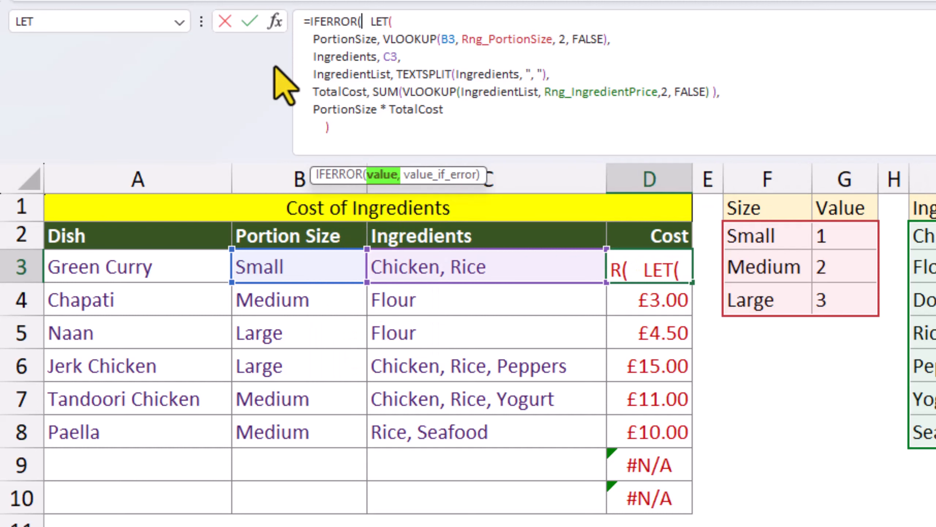
pyautogui.press('Delete')
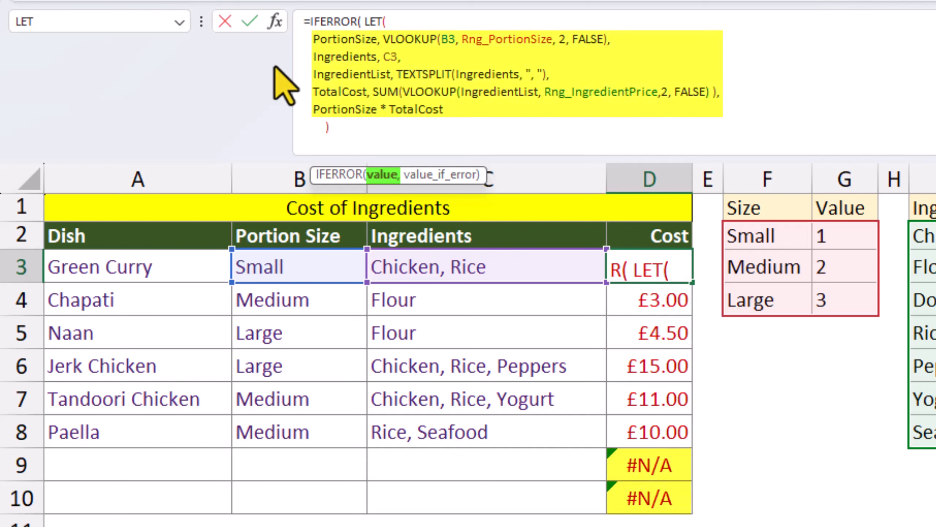
# - Complete the IFERROR in D3 with an empty string "" as the error value, and fill the formula down through D10
pyautogui.click(355, 127)
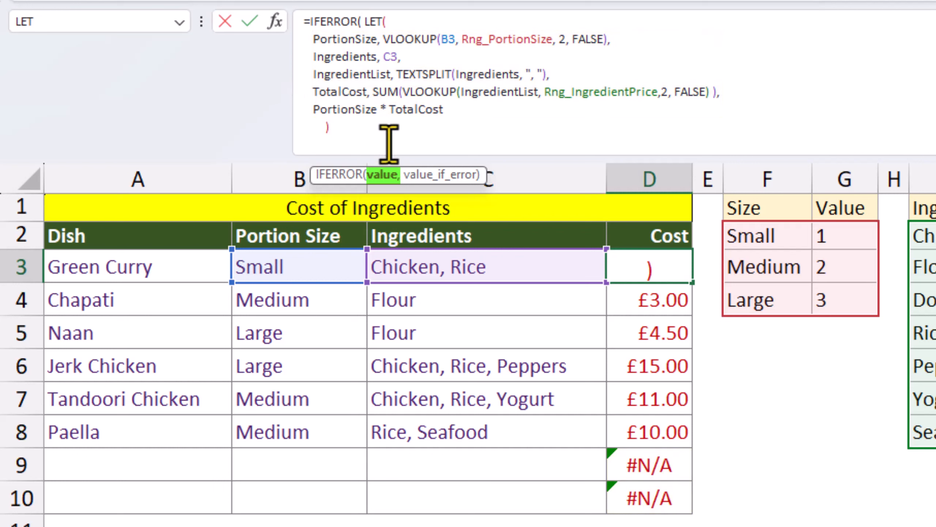
pyautogui.write(',')
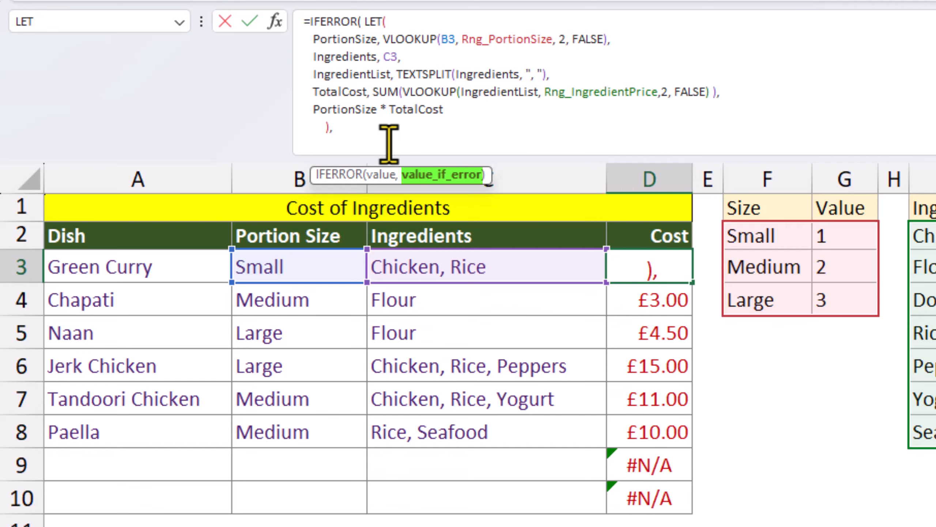
pyautogui.write('""')
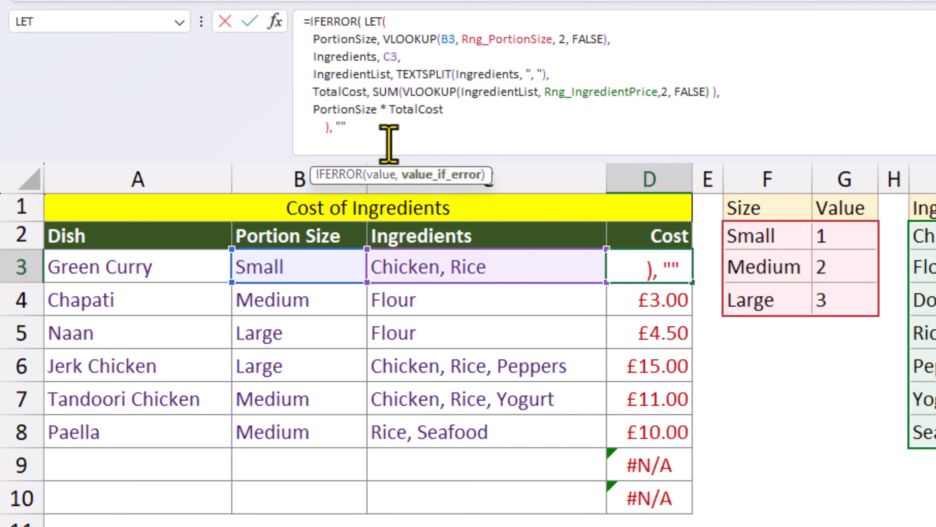
pyautogui.write(' )')
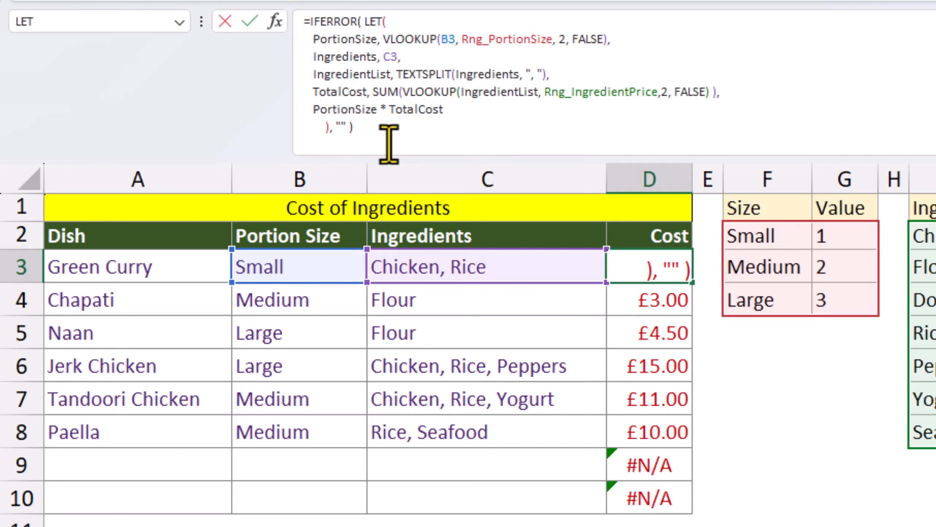
pyautogui.press('Return')
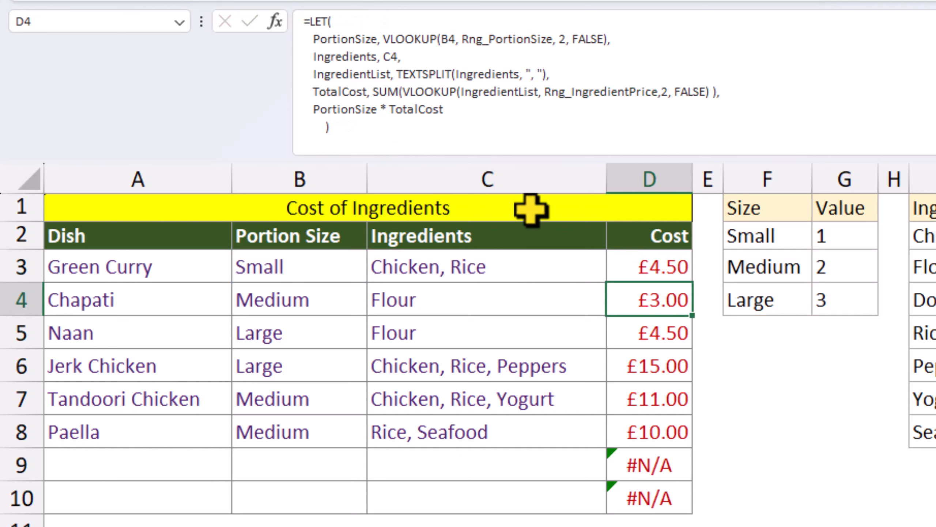
pyautogui.click(671, 271)
pyautogui.moveTo(691, 283); pyautogui.dragTo(695, 505)
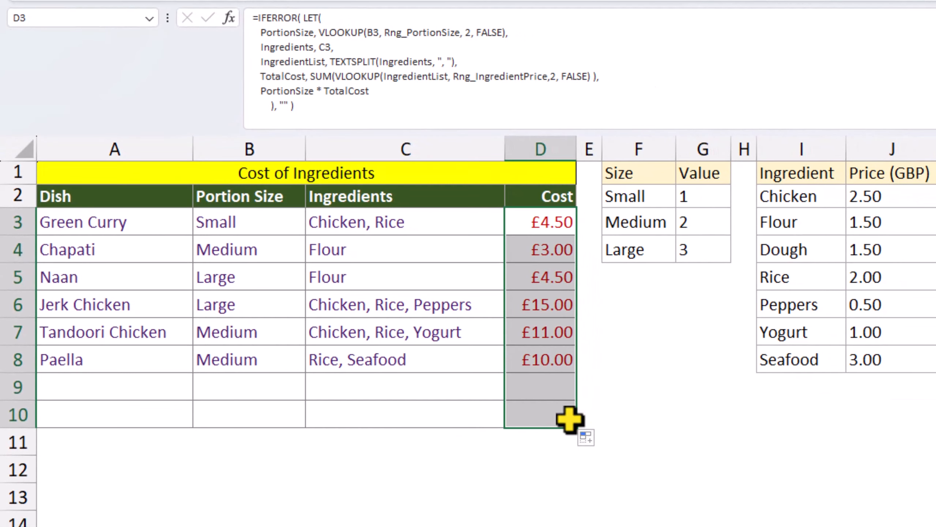
# - Add a Pizza dish in row 9 with portion size Large and ingredients "Chicken, Dough, Peppers"
pyautogui.click(129, 388)
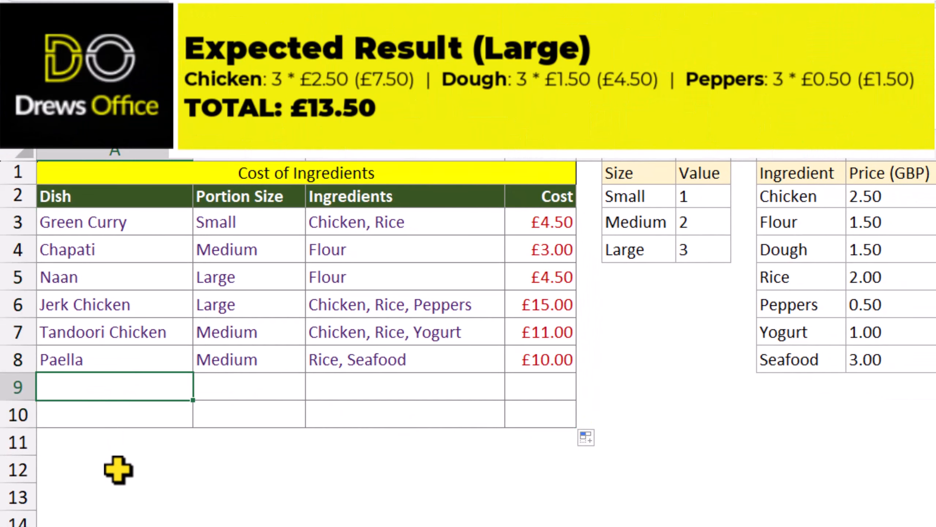
pyautogui.write('Pizza')
pyautogui.press('Tab')
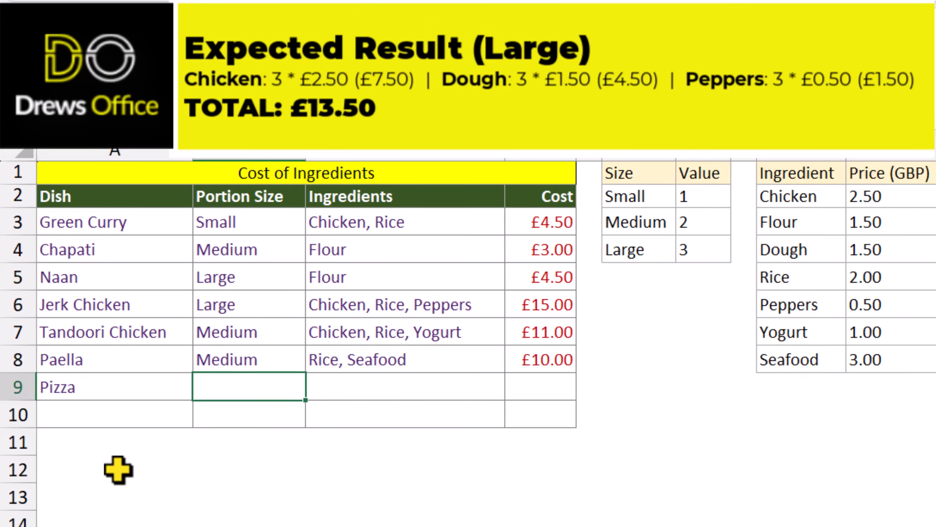
pyautogui.write('Large')
pyautogui.press('Tab')
pyautogui.write('Chicken,')
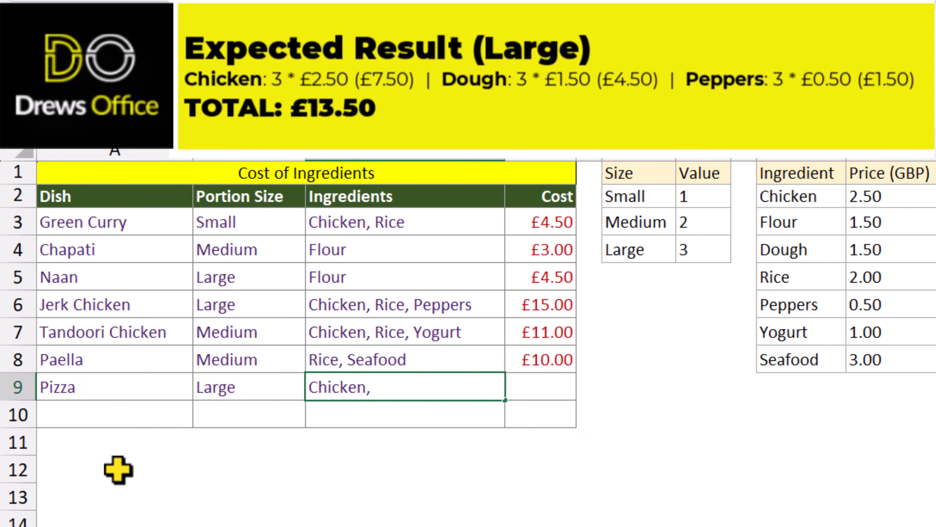
pyautogui.write(' Dough, Peppers')
pyautogui.press('Return')
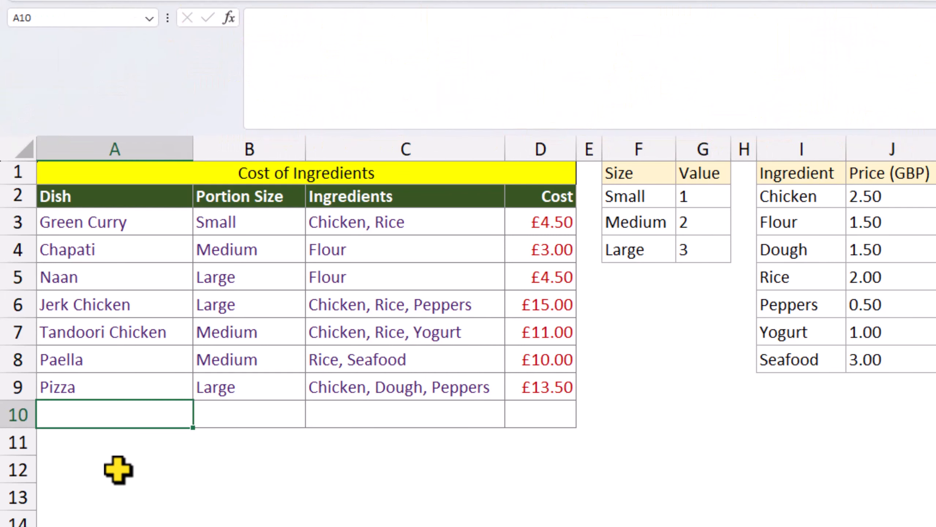
# - Add a Quiche dish in row 10 with portion size Small
pyautogui.write('Quiche')
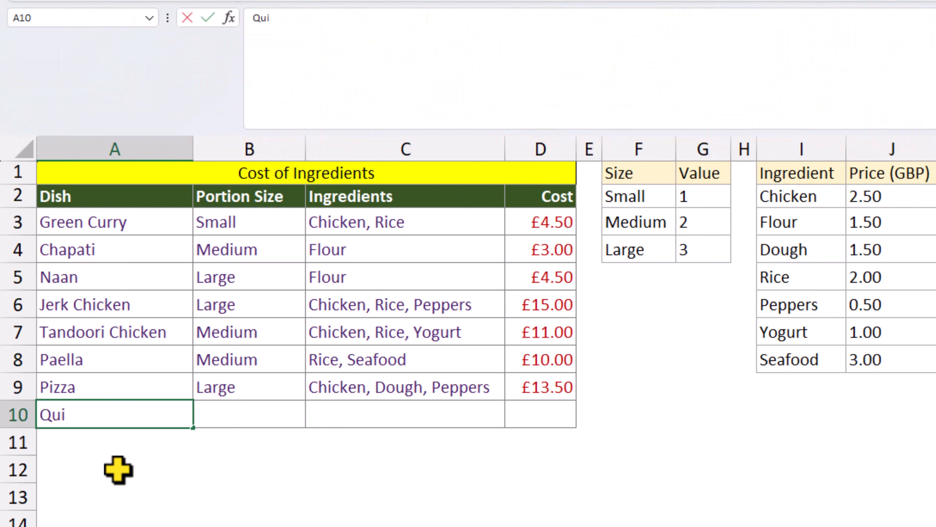
pyautogui.press('Tab')
pyautogui.write('Small')
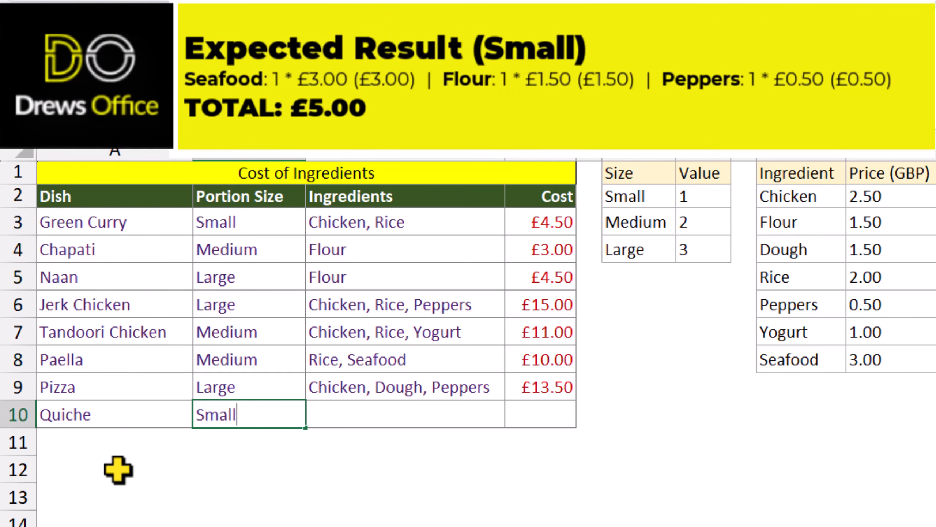